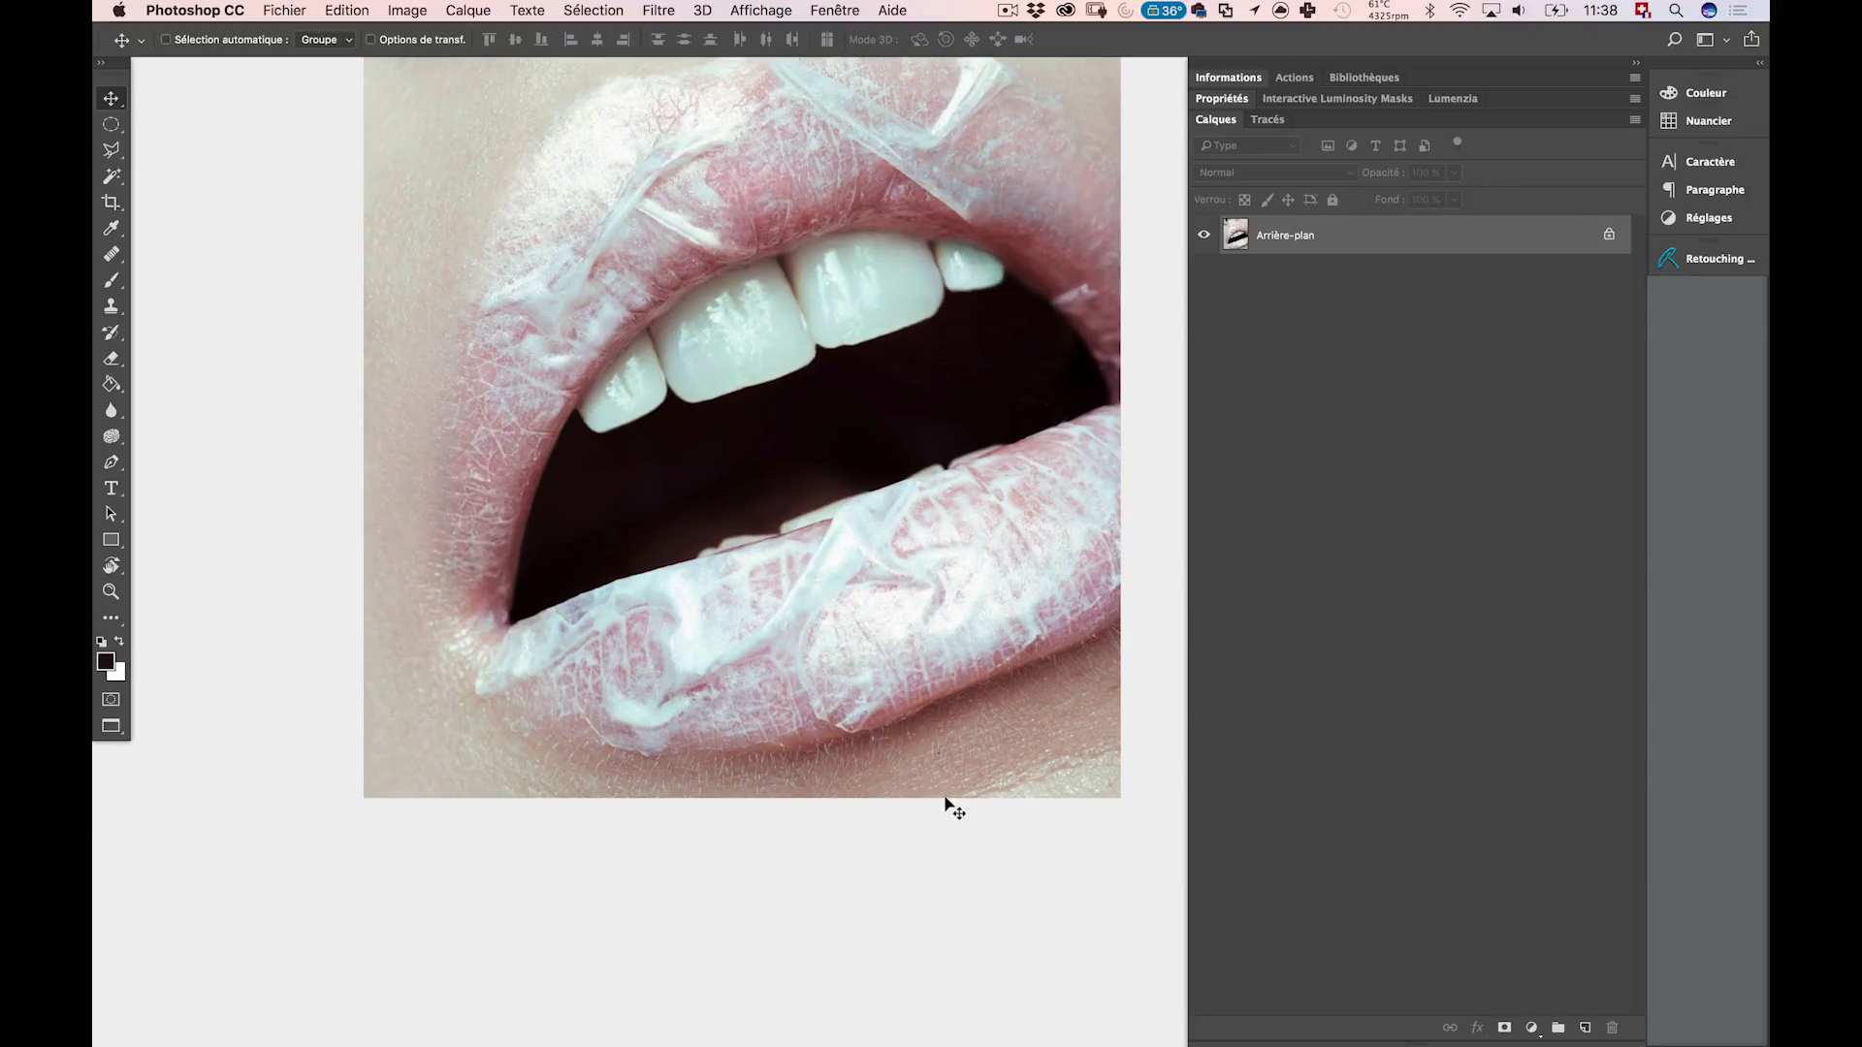
Examine the fine hairs on the skin below the lower lip, both up close and in the full picture.
scroll(735, 777, "up", 5)
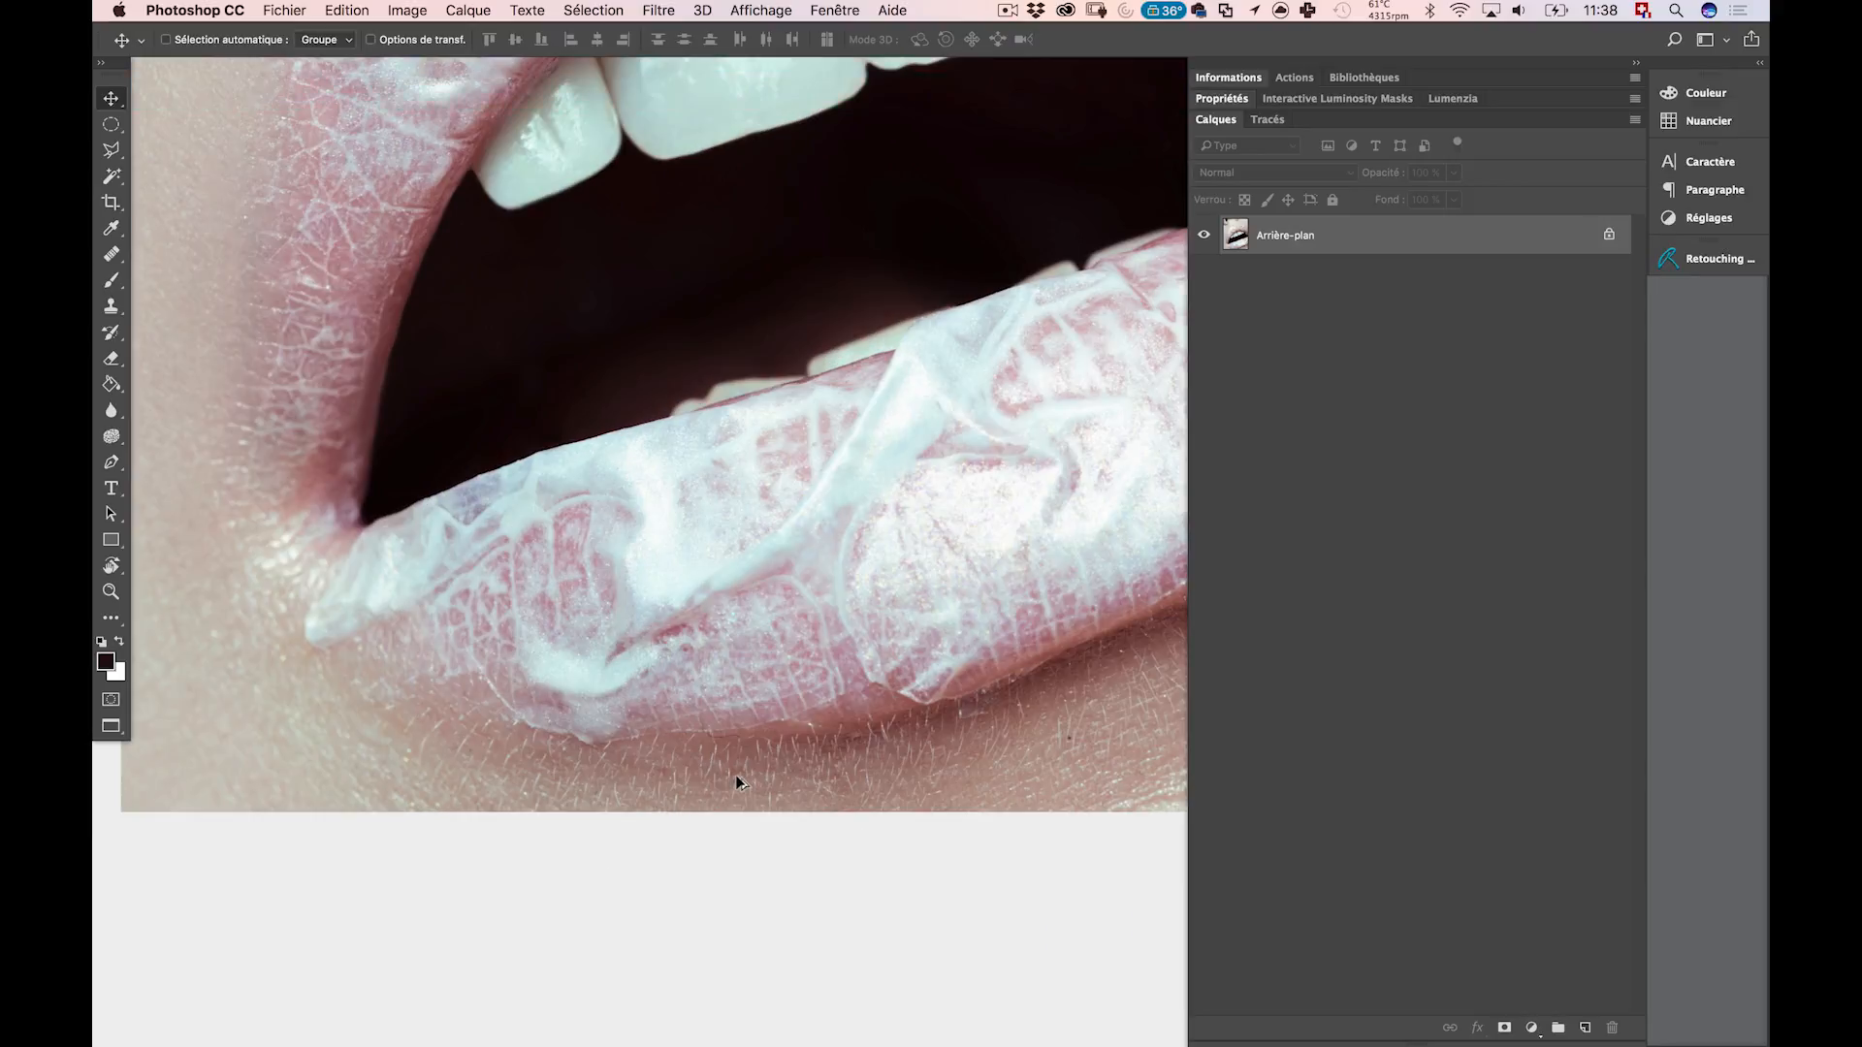
left_click_drag(1077, 700, 908, 697)
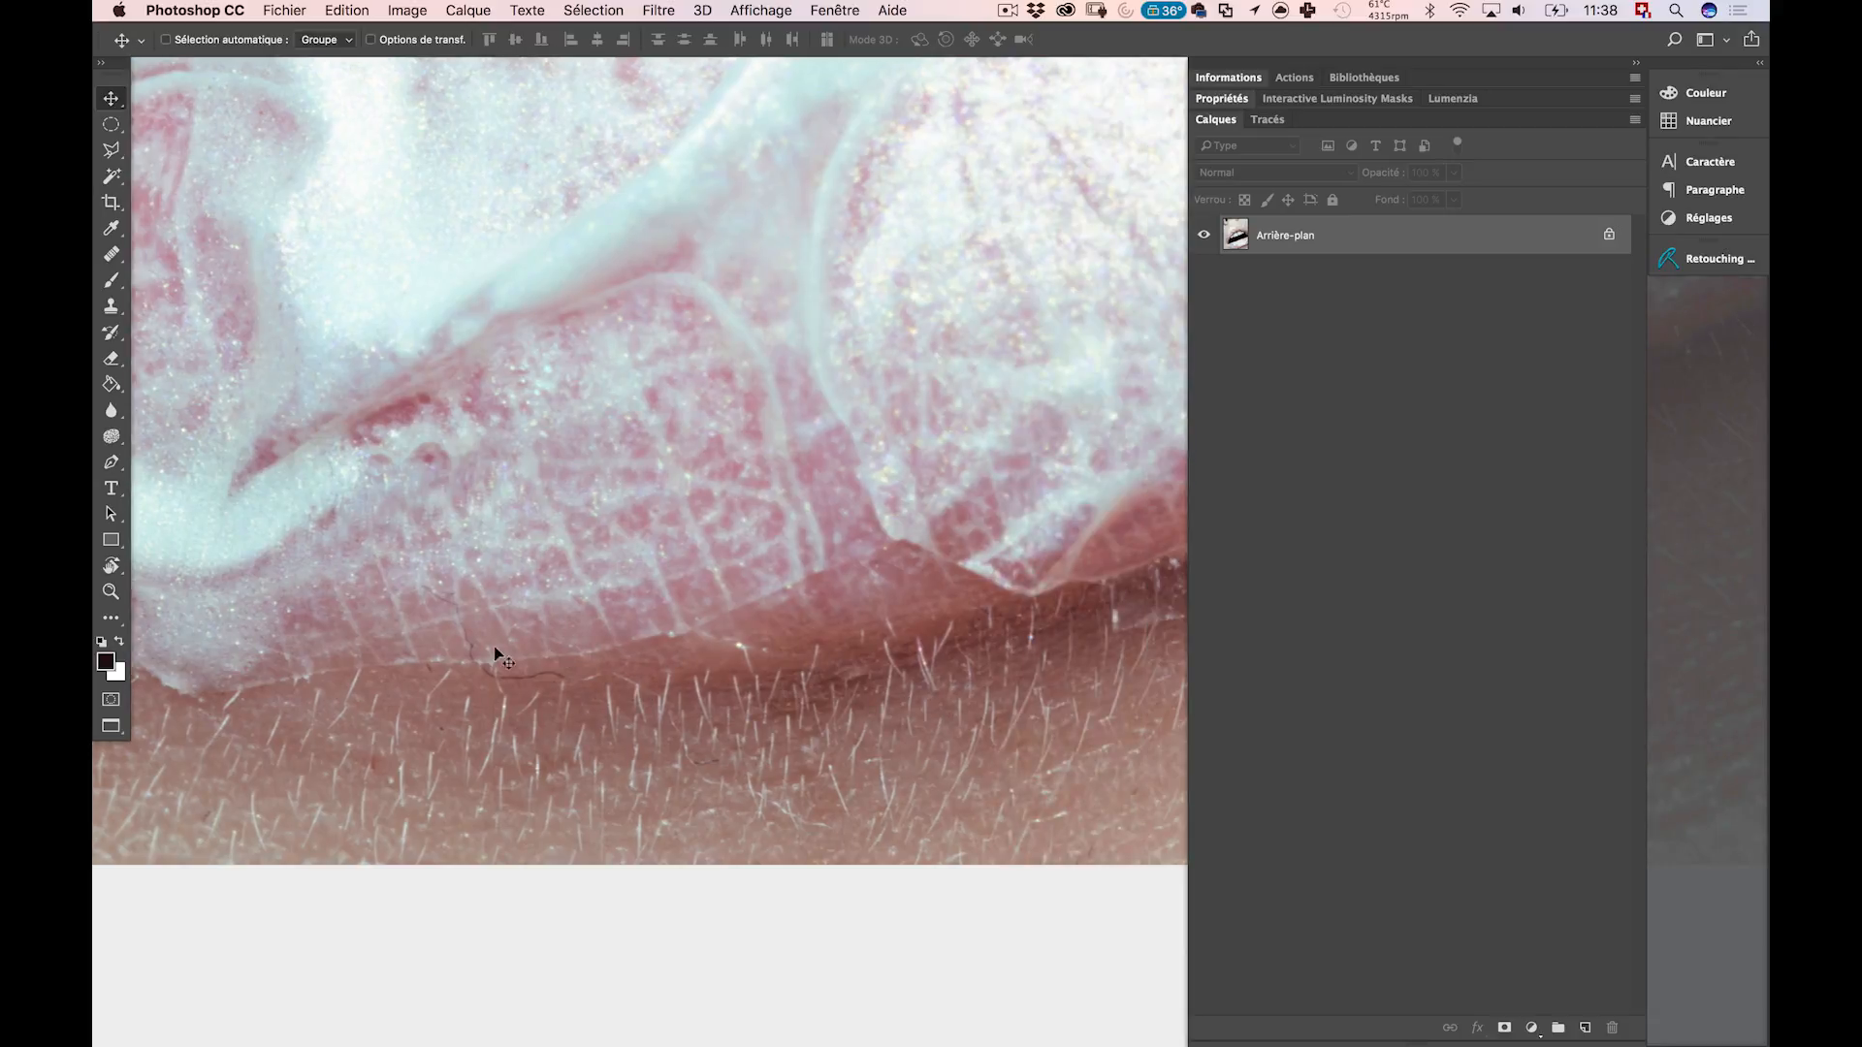
scroll(659, 716, "down", 2)
scroll(659, 716, "down", 2)
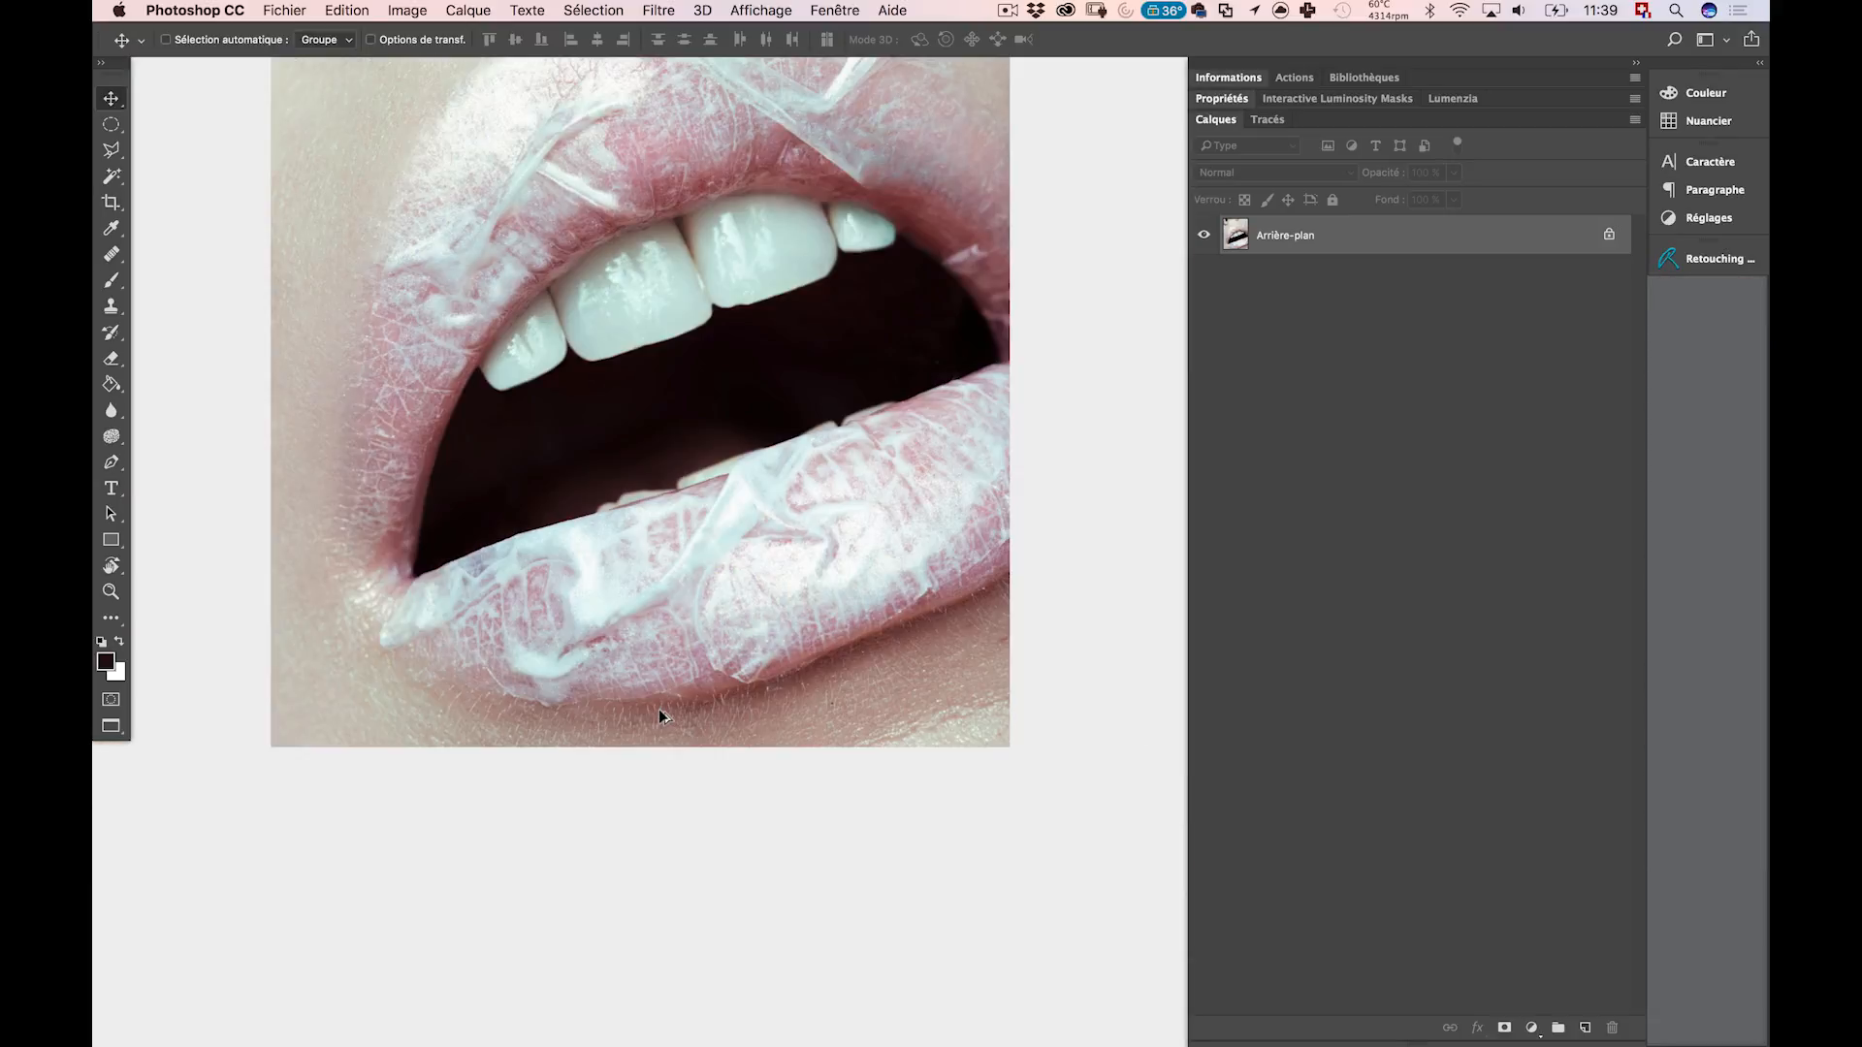
scroll(664, 720, "down", 2)
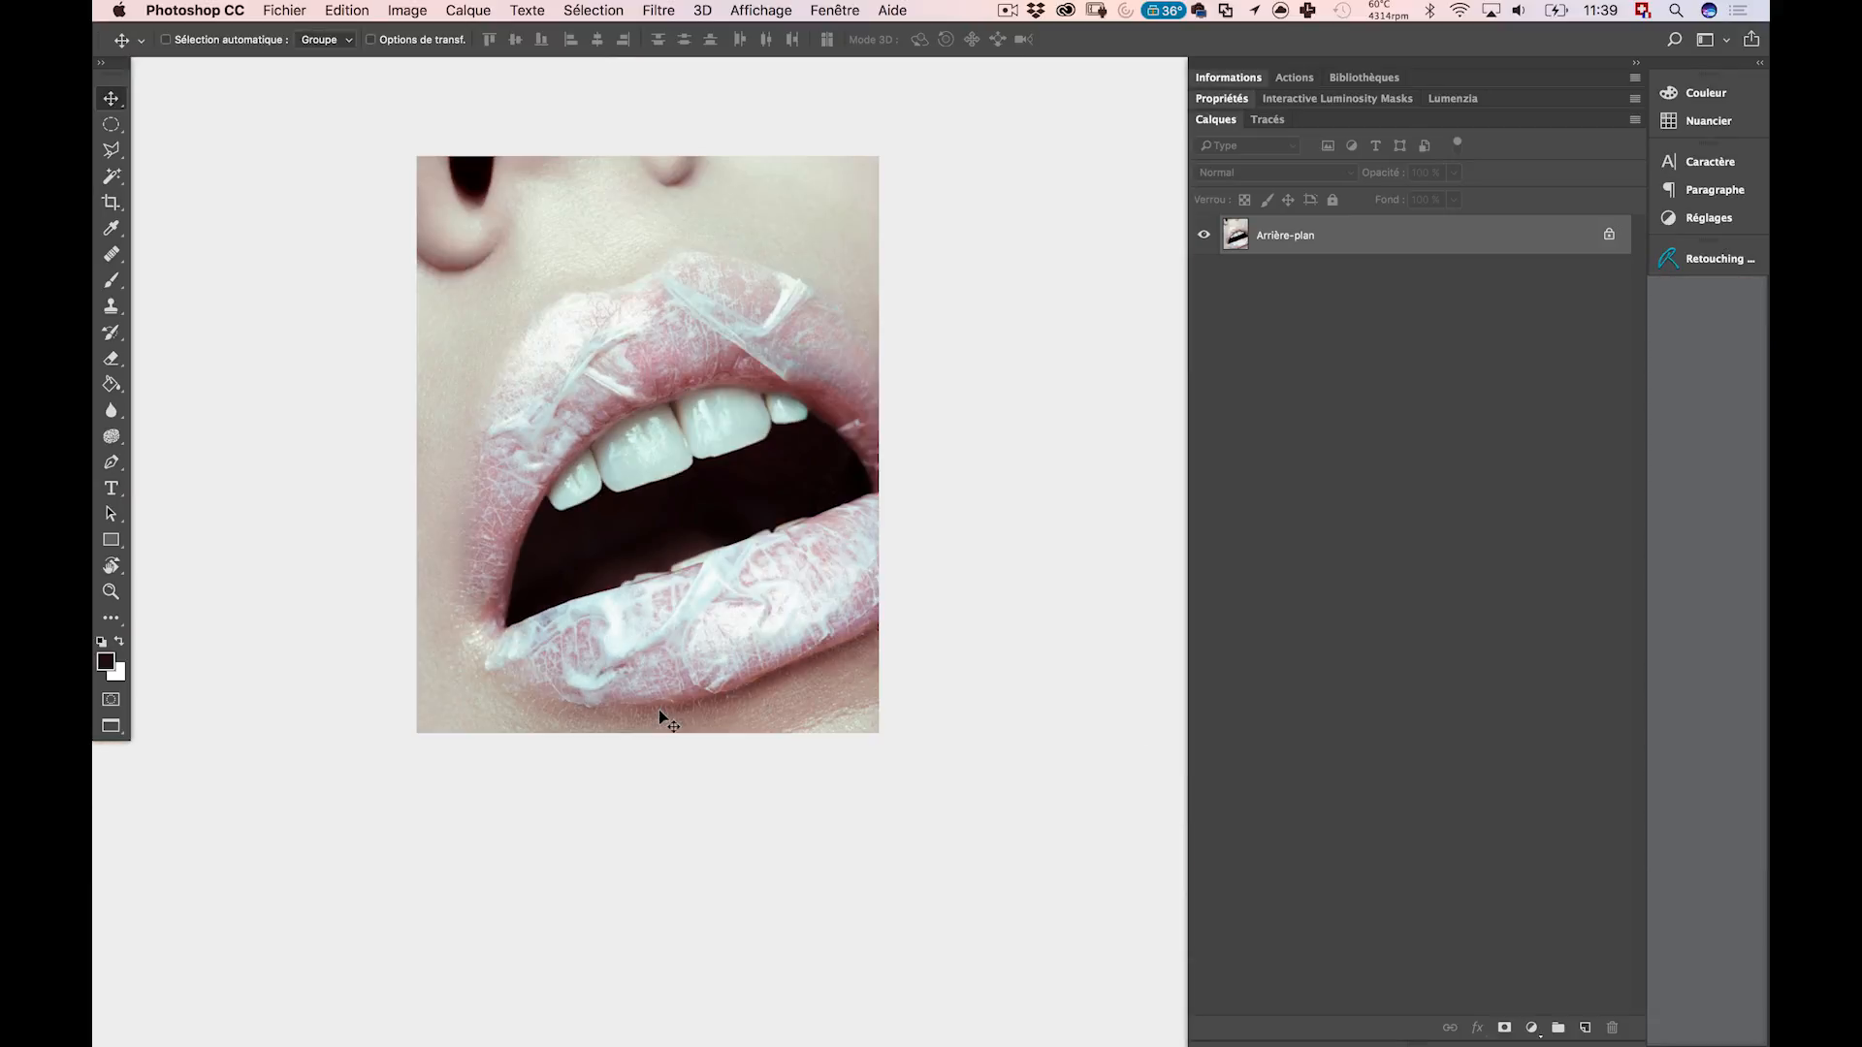
scroll(661, 716, "up", 3)
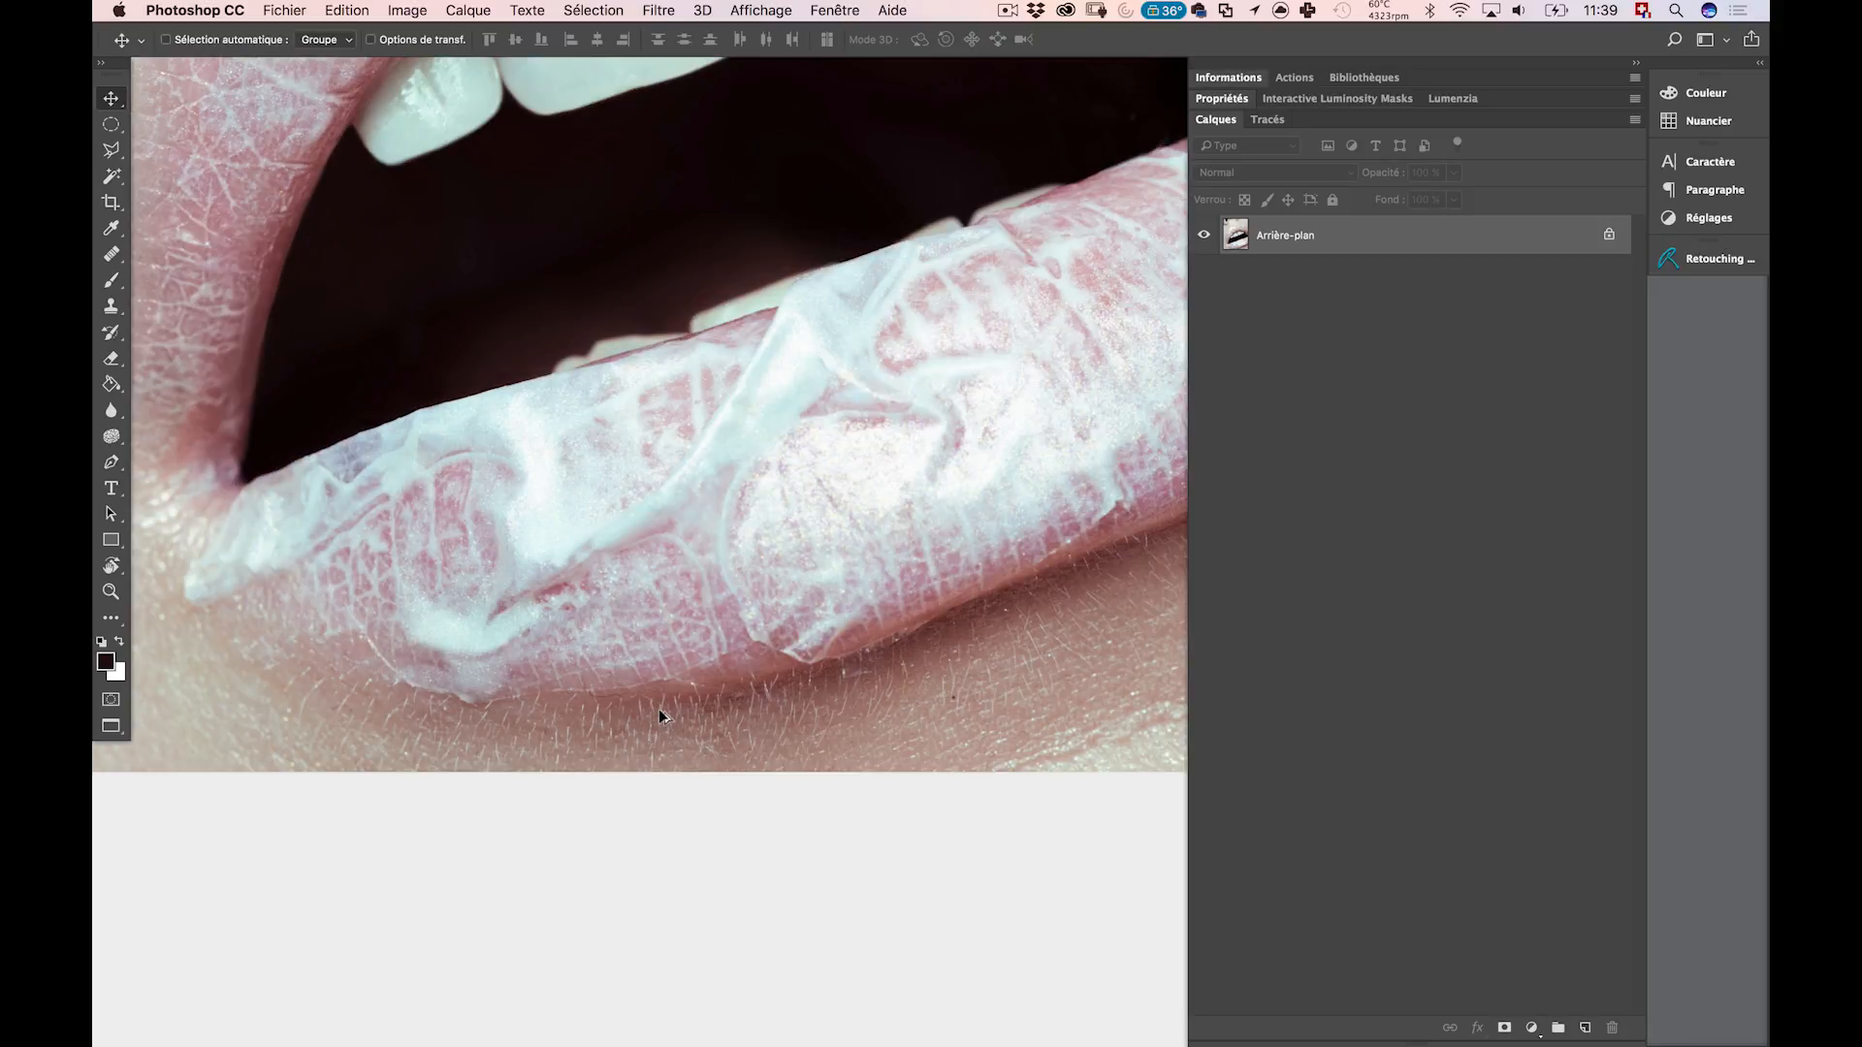
scroll(660, 716, "down", 3)
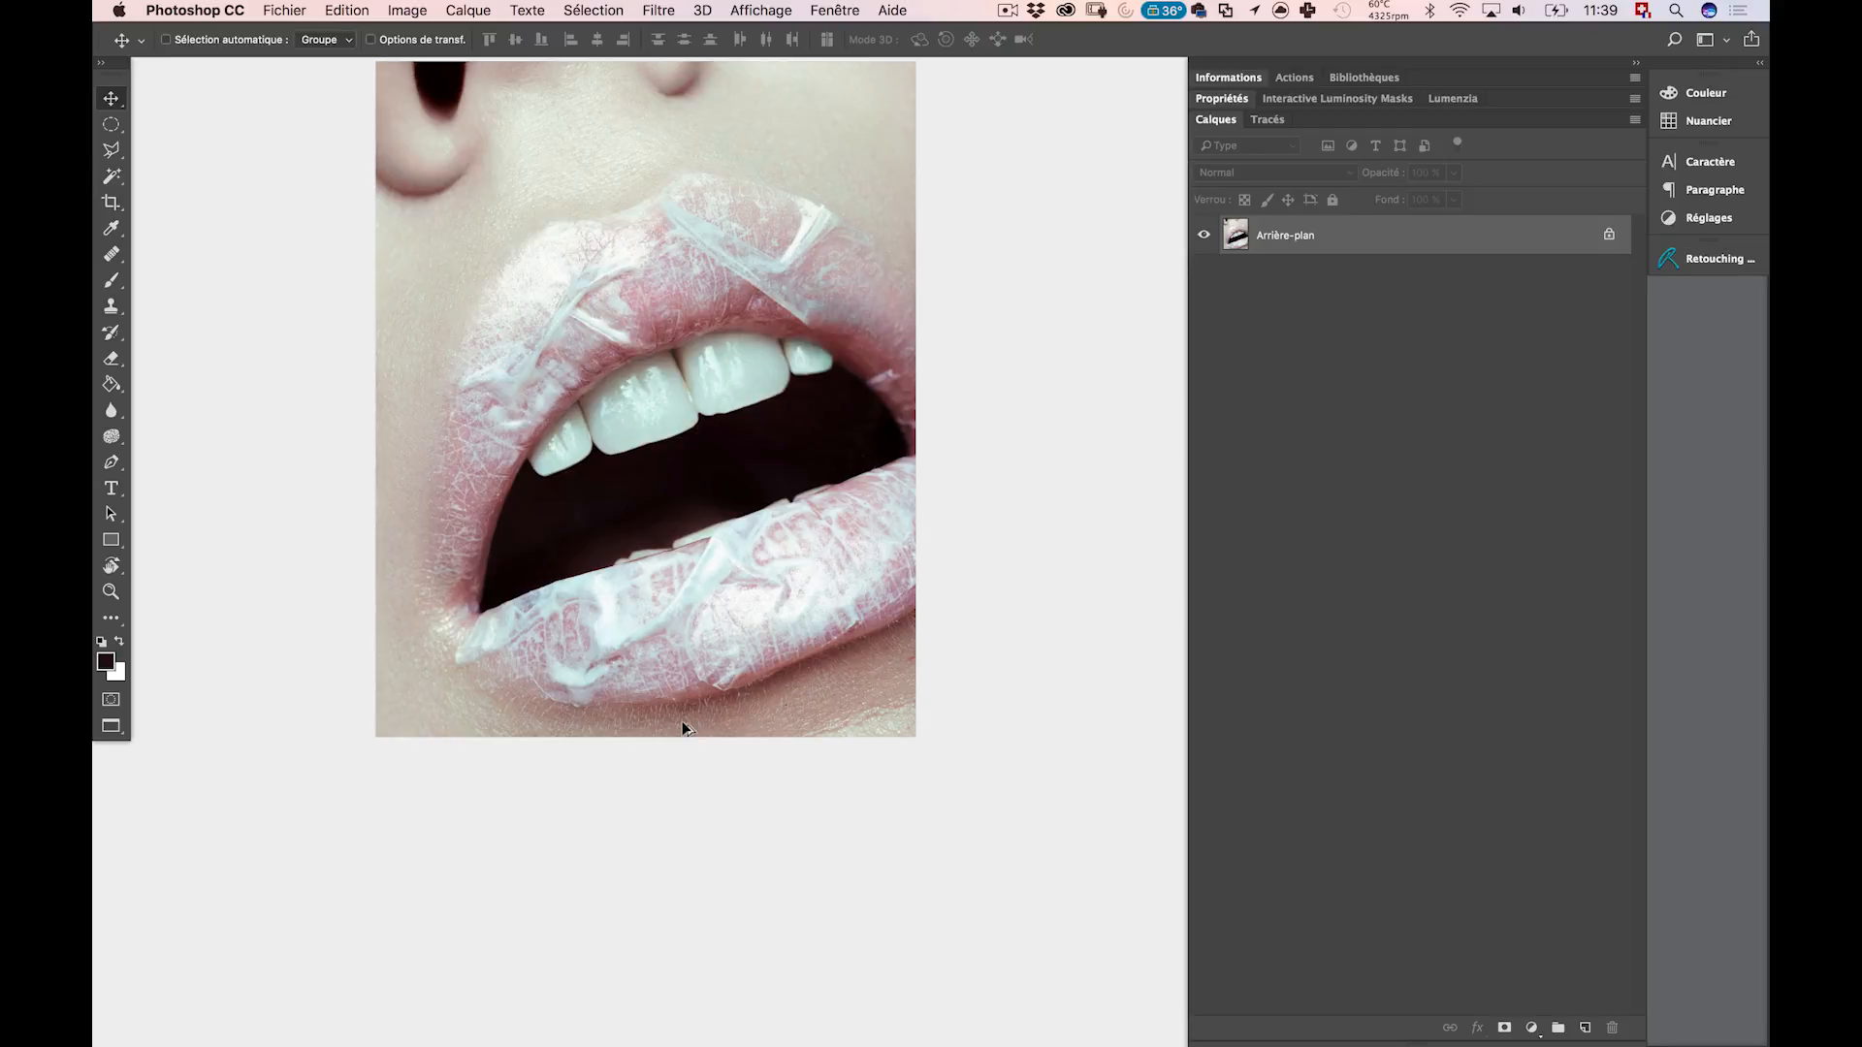
Add a new layer named "Nettoyage" above the background and lock its position.
left_click(1587, 1029)
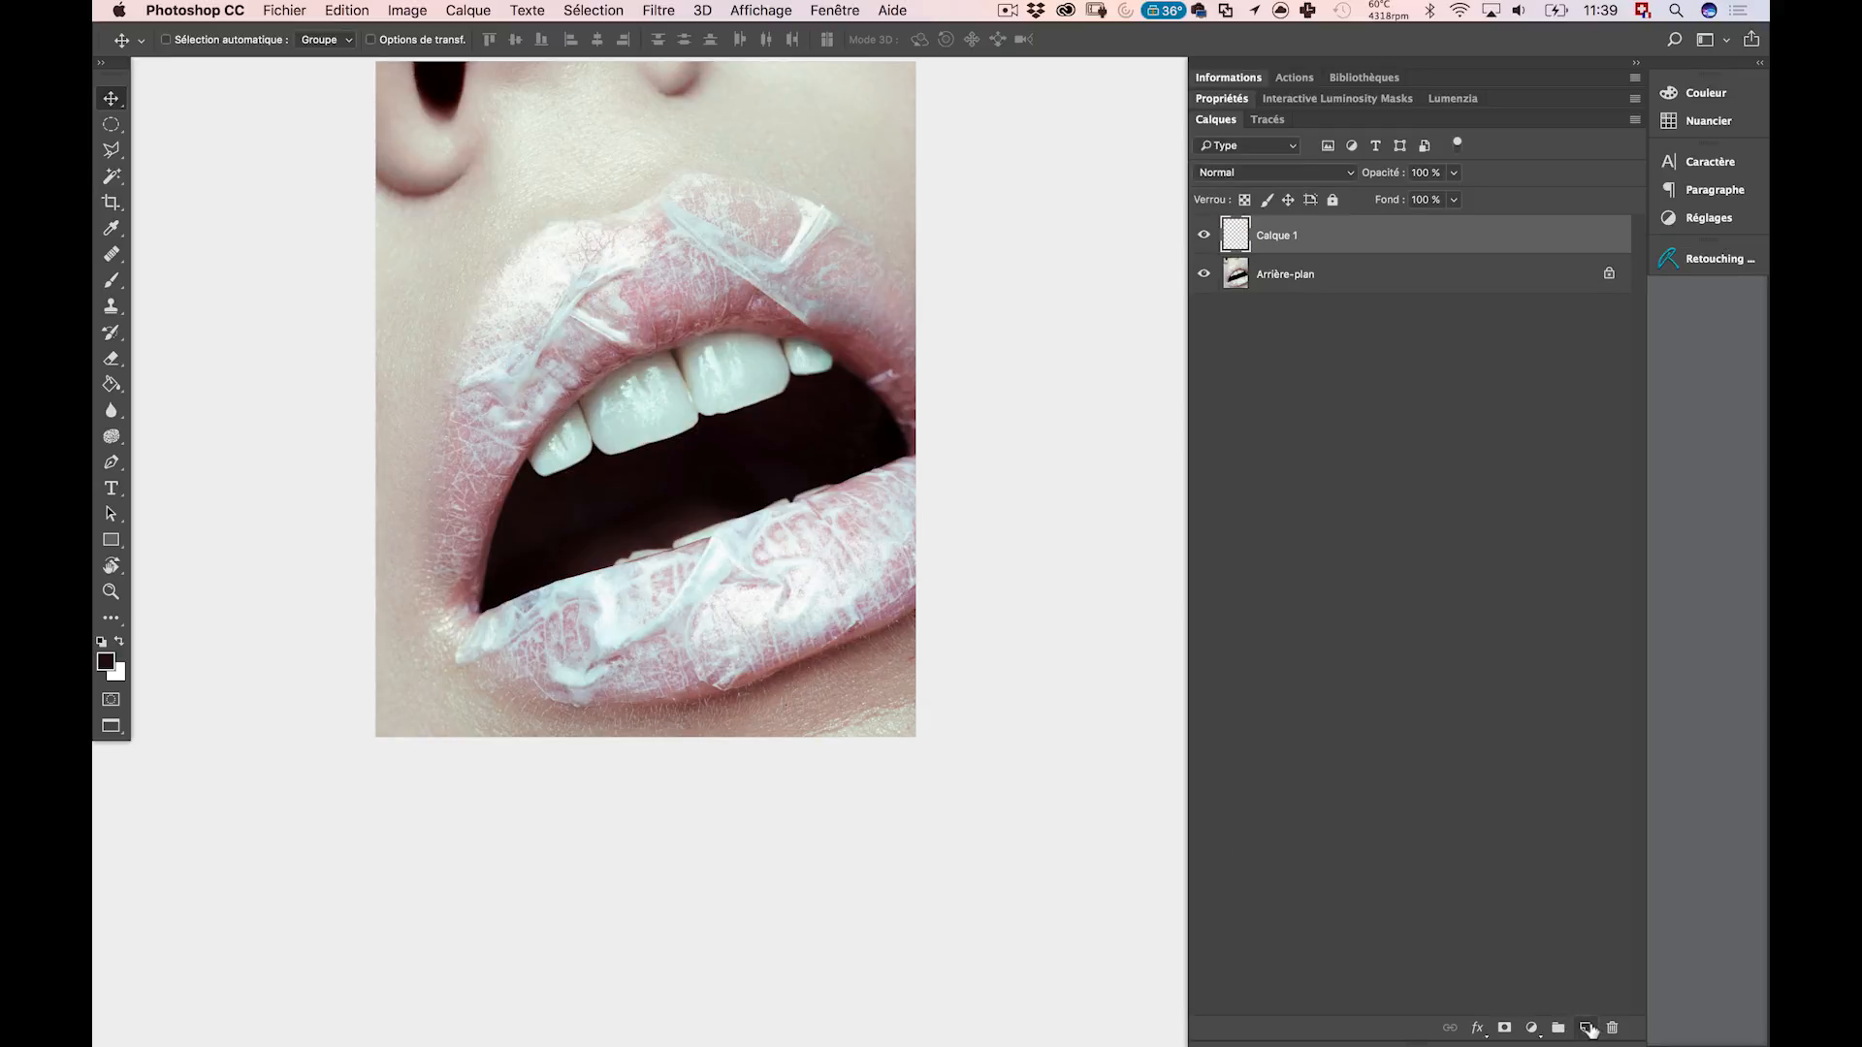
double_click(1276, 235)
type("Nettoyage")
key("Return")
left_click(1288, 201)
Add another layer named "Nettoyage obscurcir" above Nettoyage and lock its position.
left_click(1584, 1028)
key("F2")
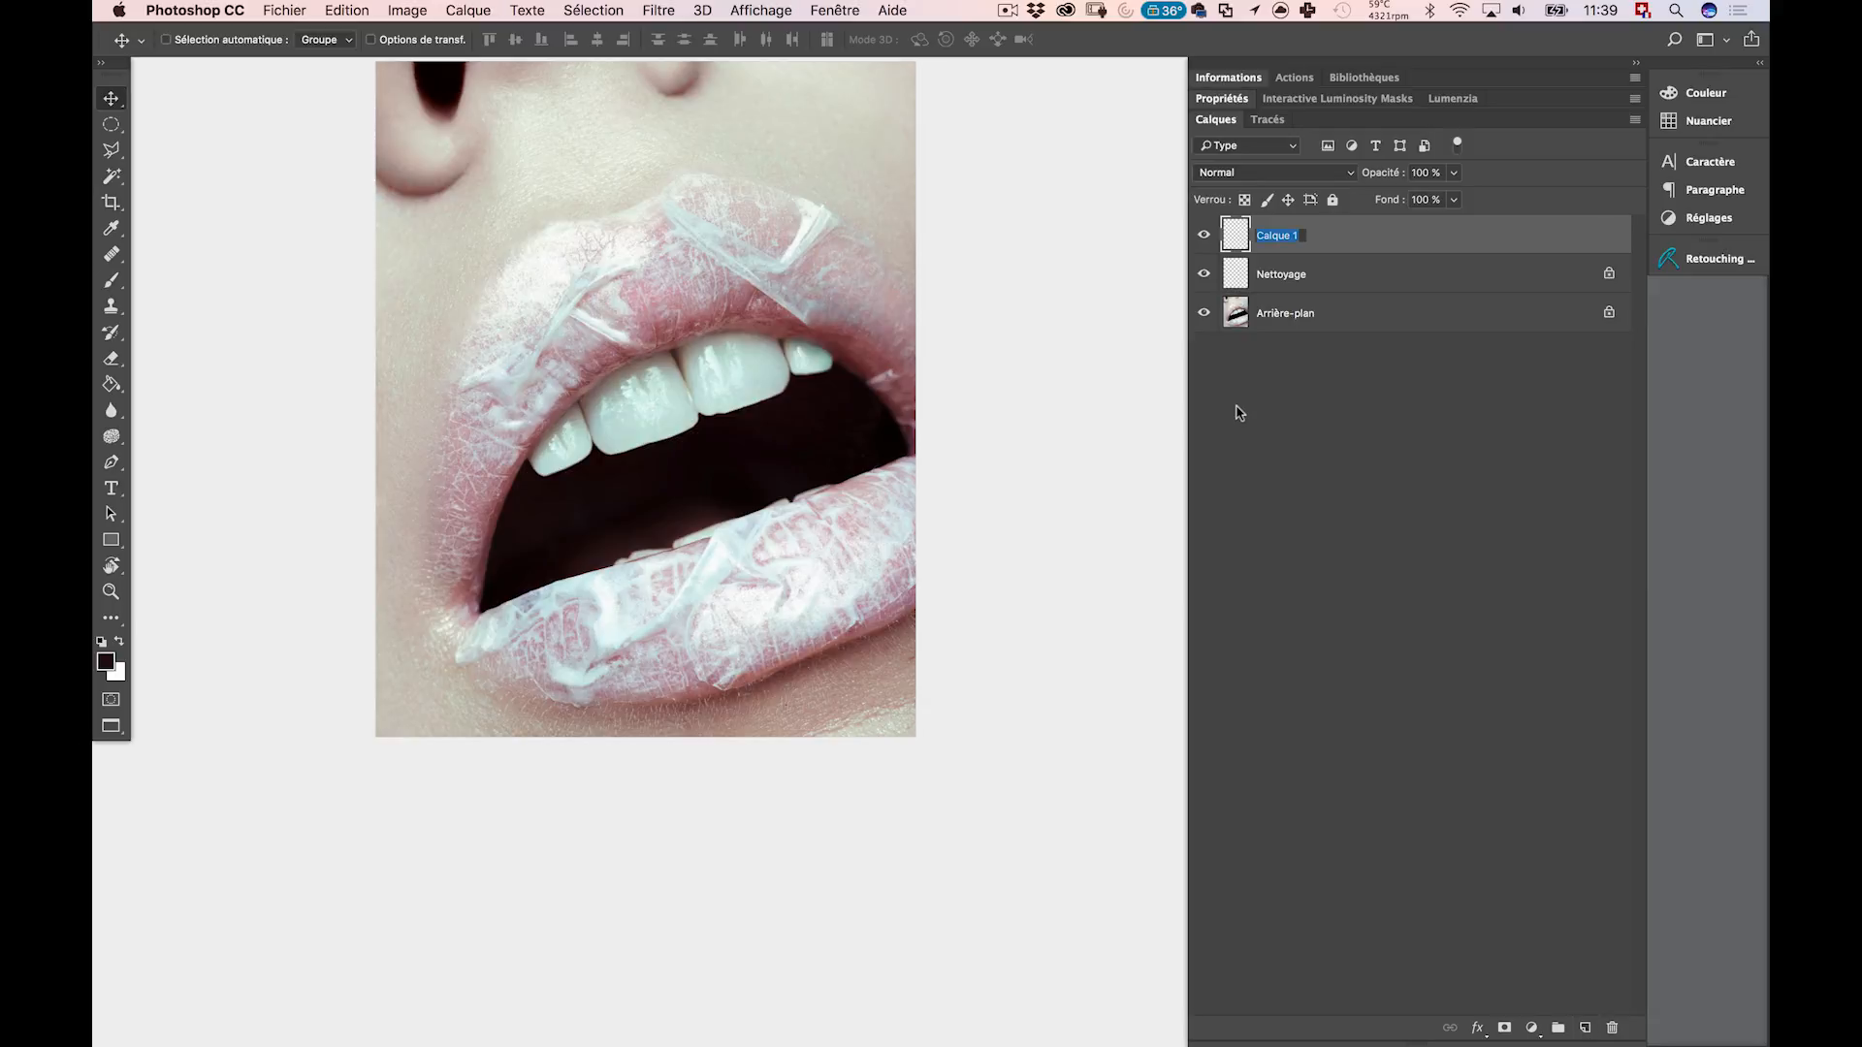
type("Nettoyage obscurcir")
key("Return")
left_click(1289, 200)
Set the blend mode of the Nettoyage obscurcir layer to Obscurcir.
left_click(1306, 274)
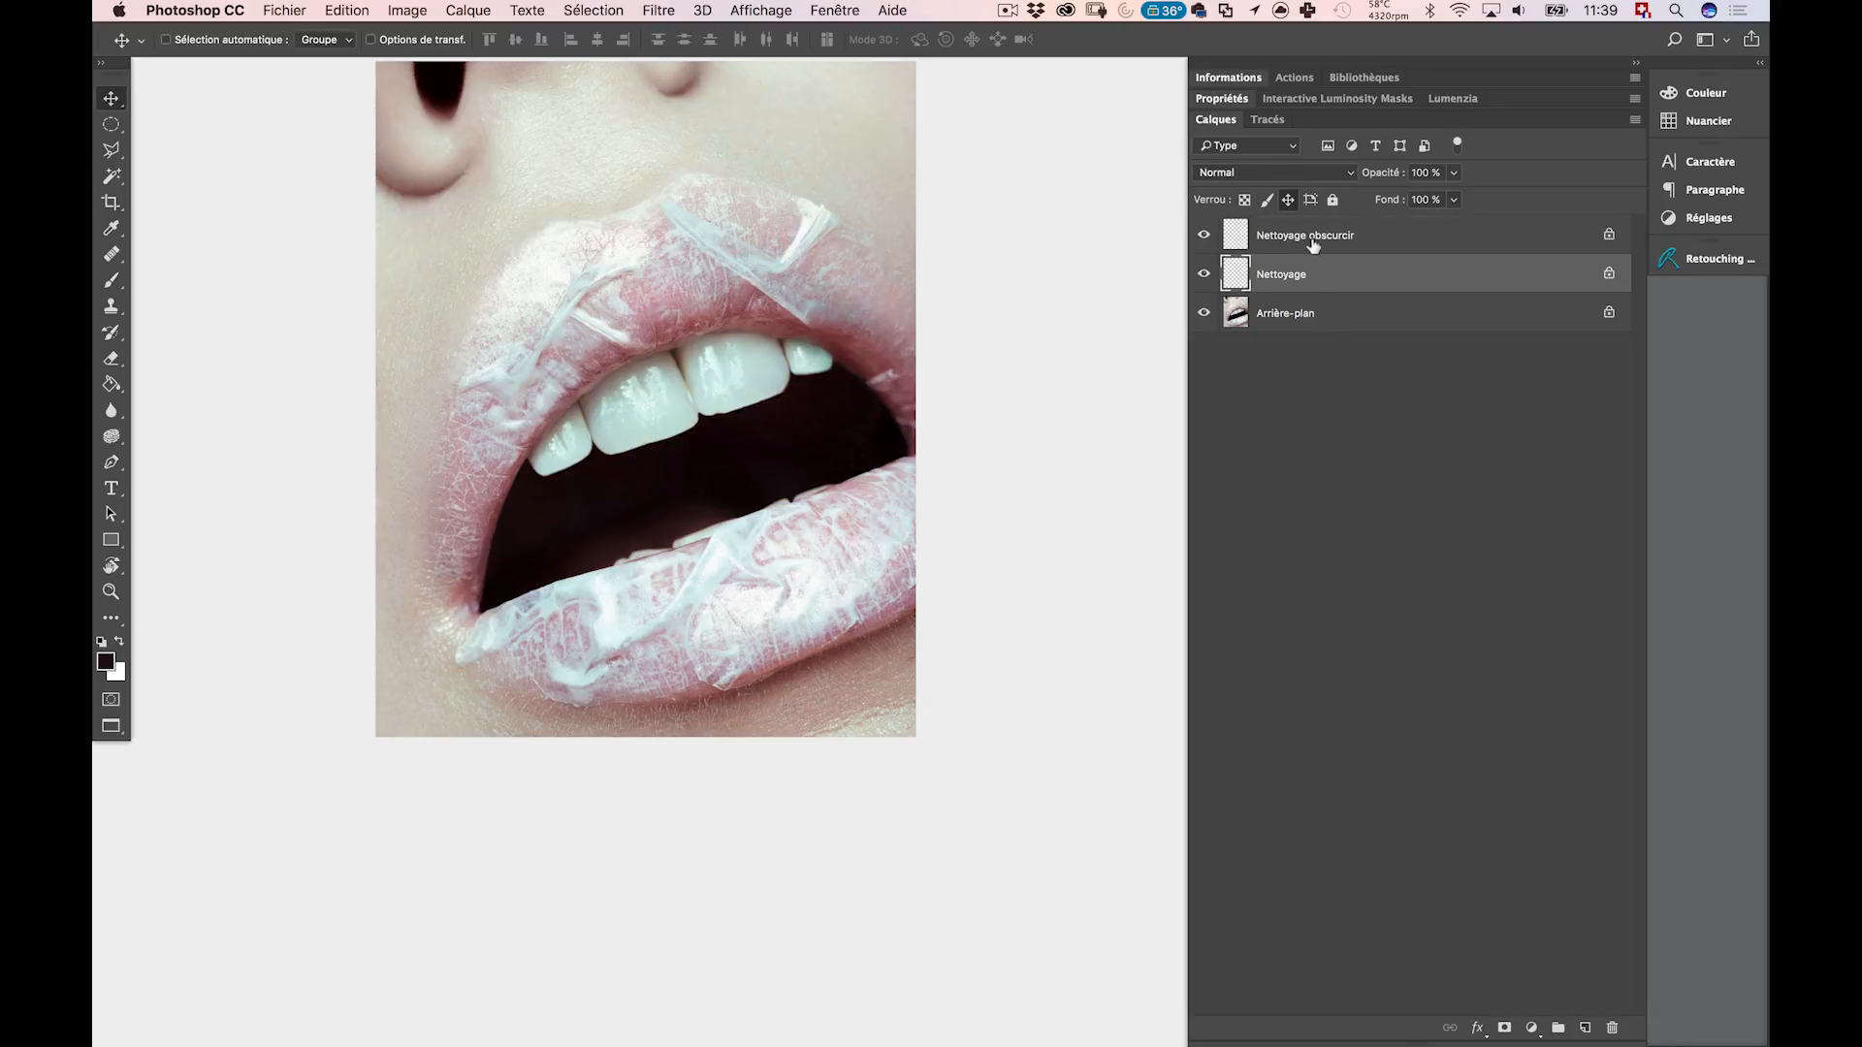
left_click(1308, 240)
left_click(1269, 173)
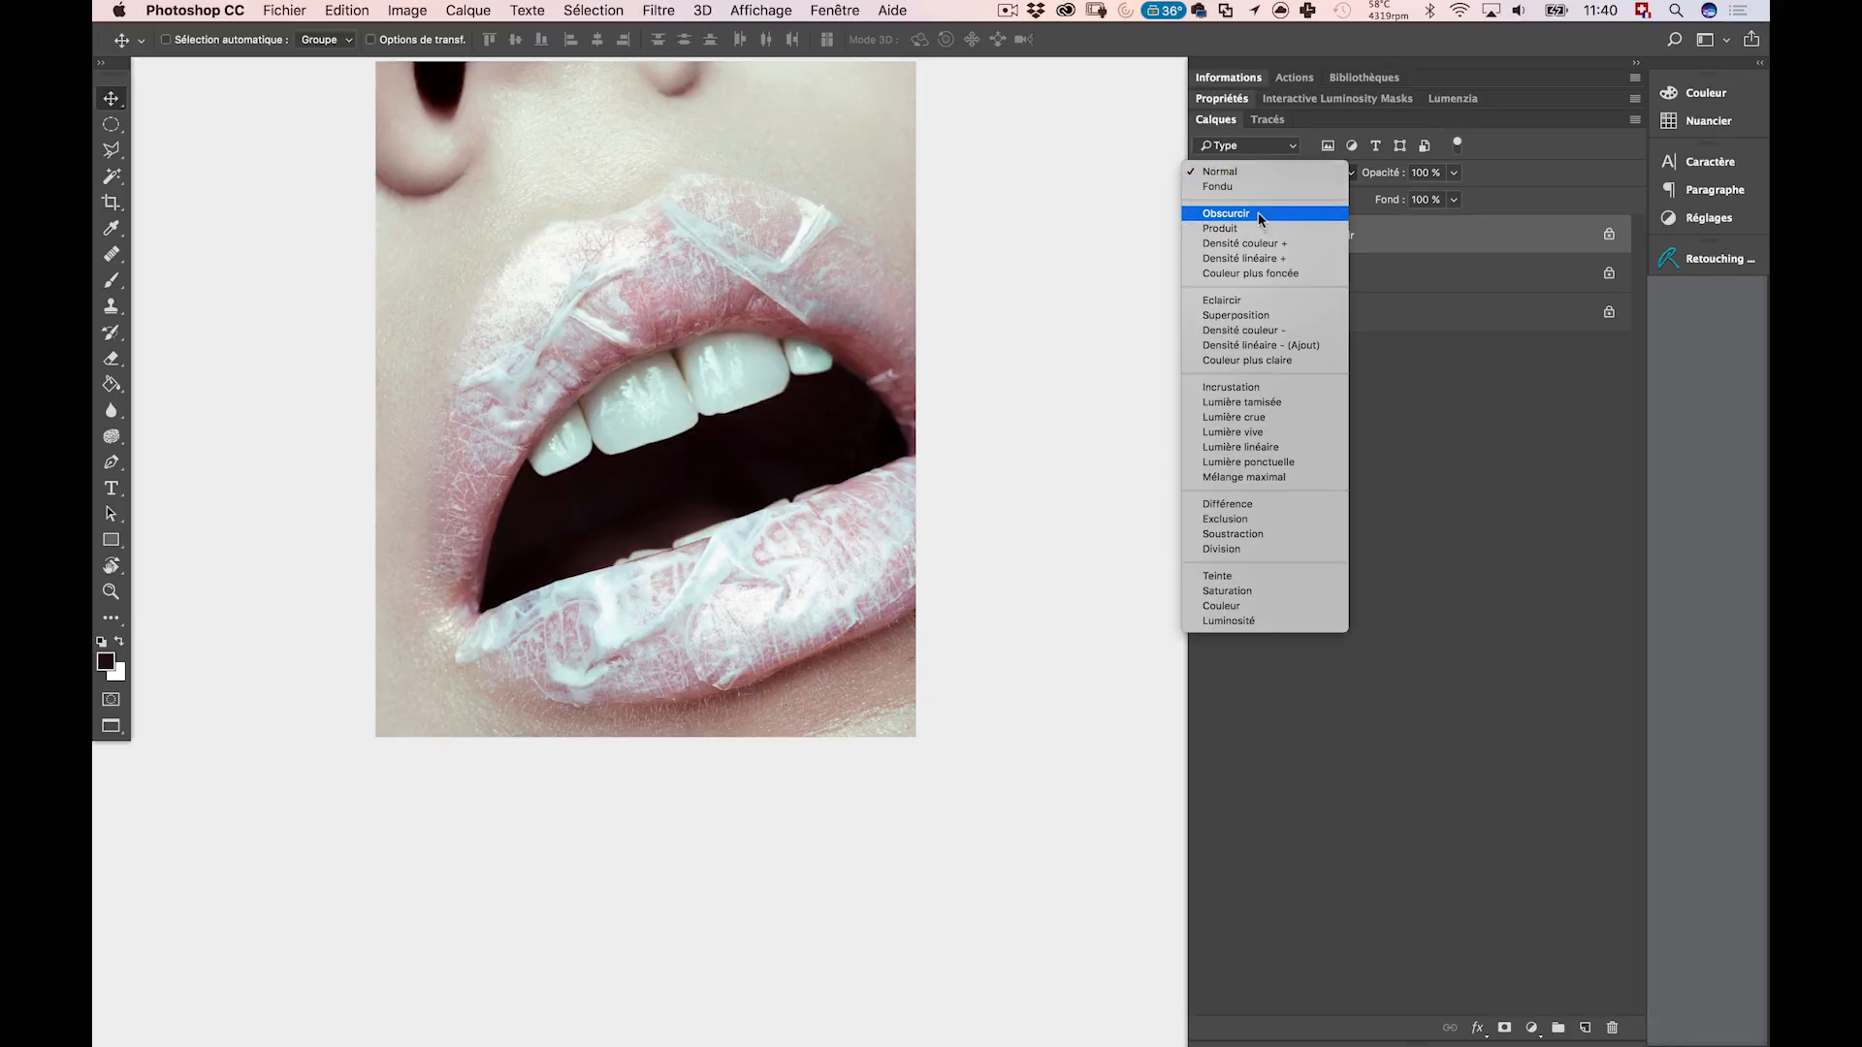
left_click(1261, 215)
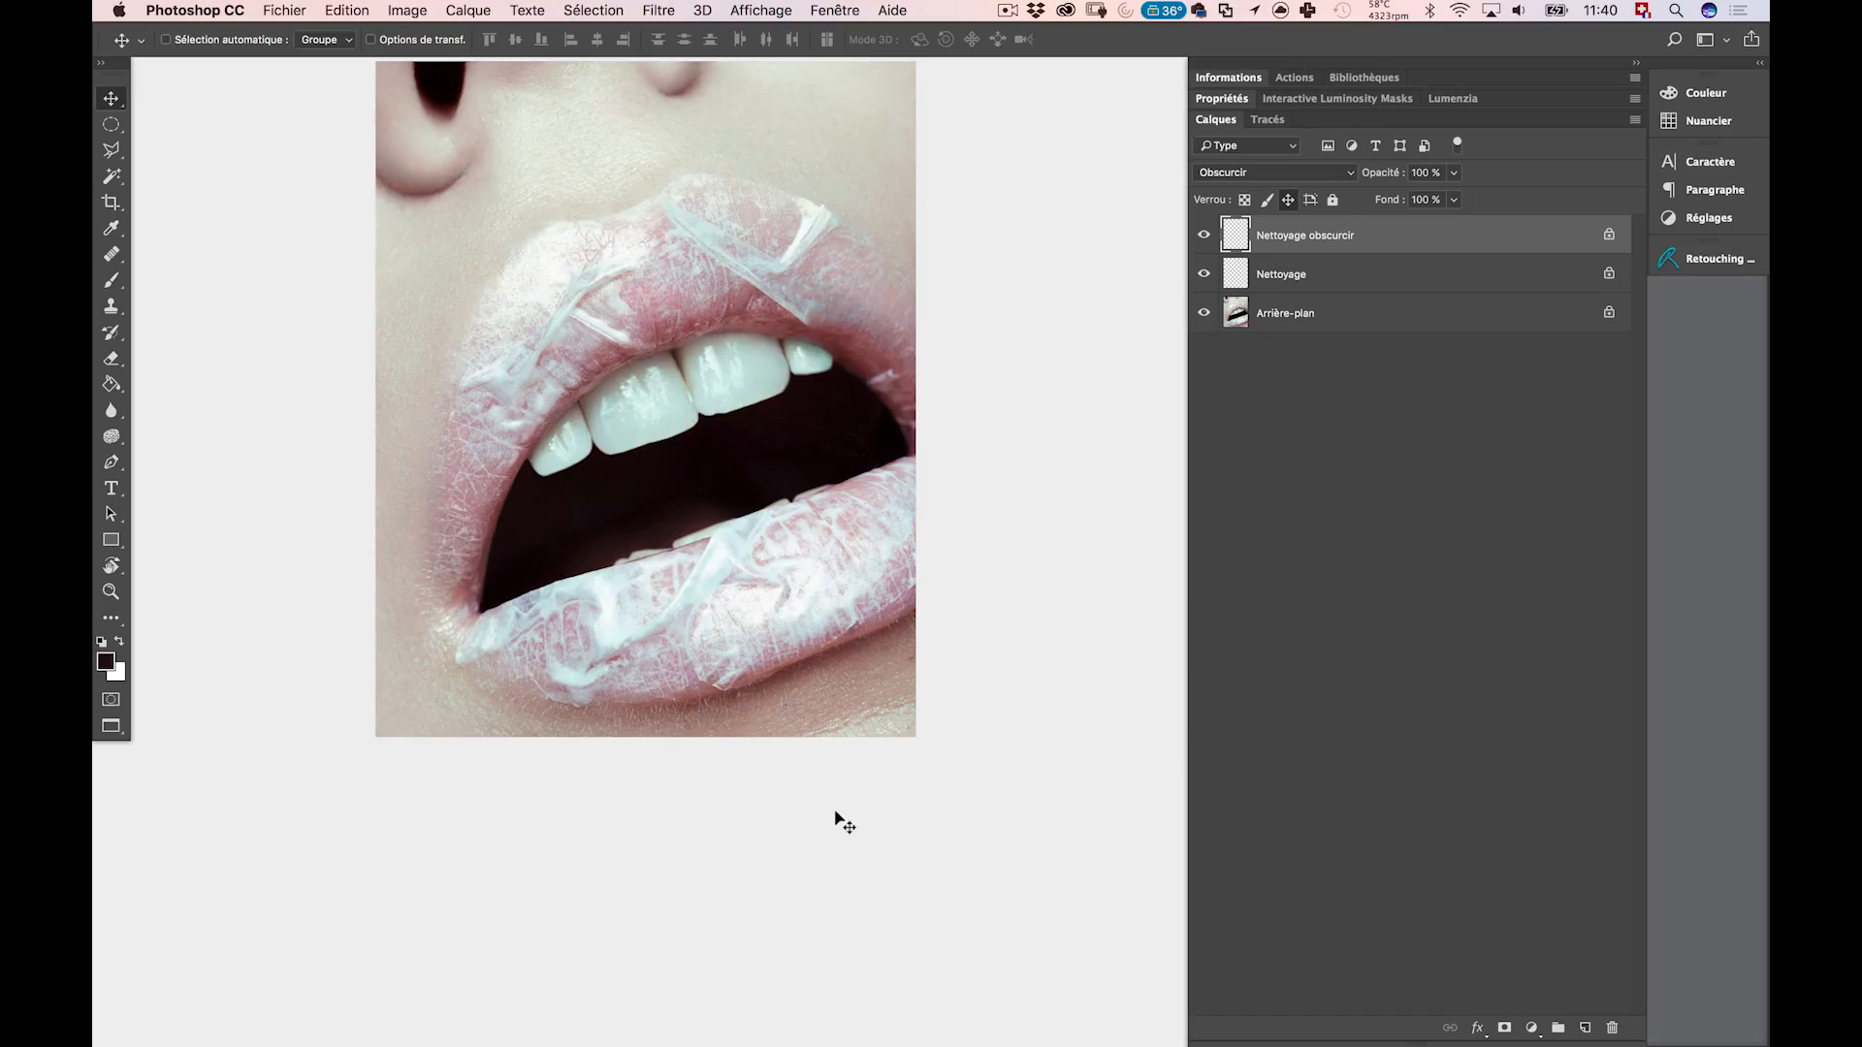
Create a new 5894 × 7373 pixel document and fill its background with 50% gray at 100% opacity.
key("super+n")
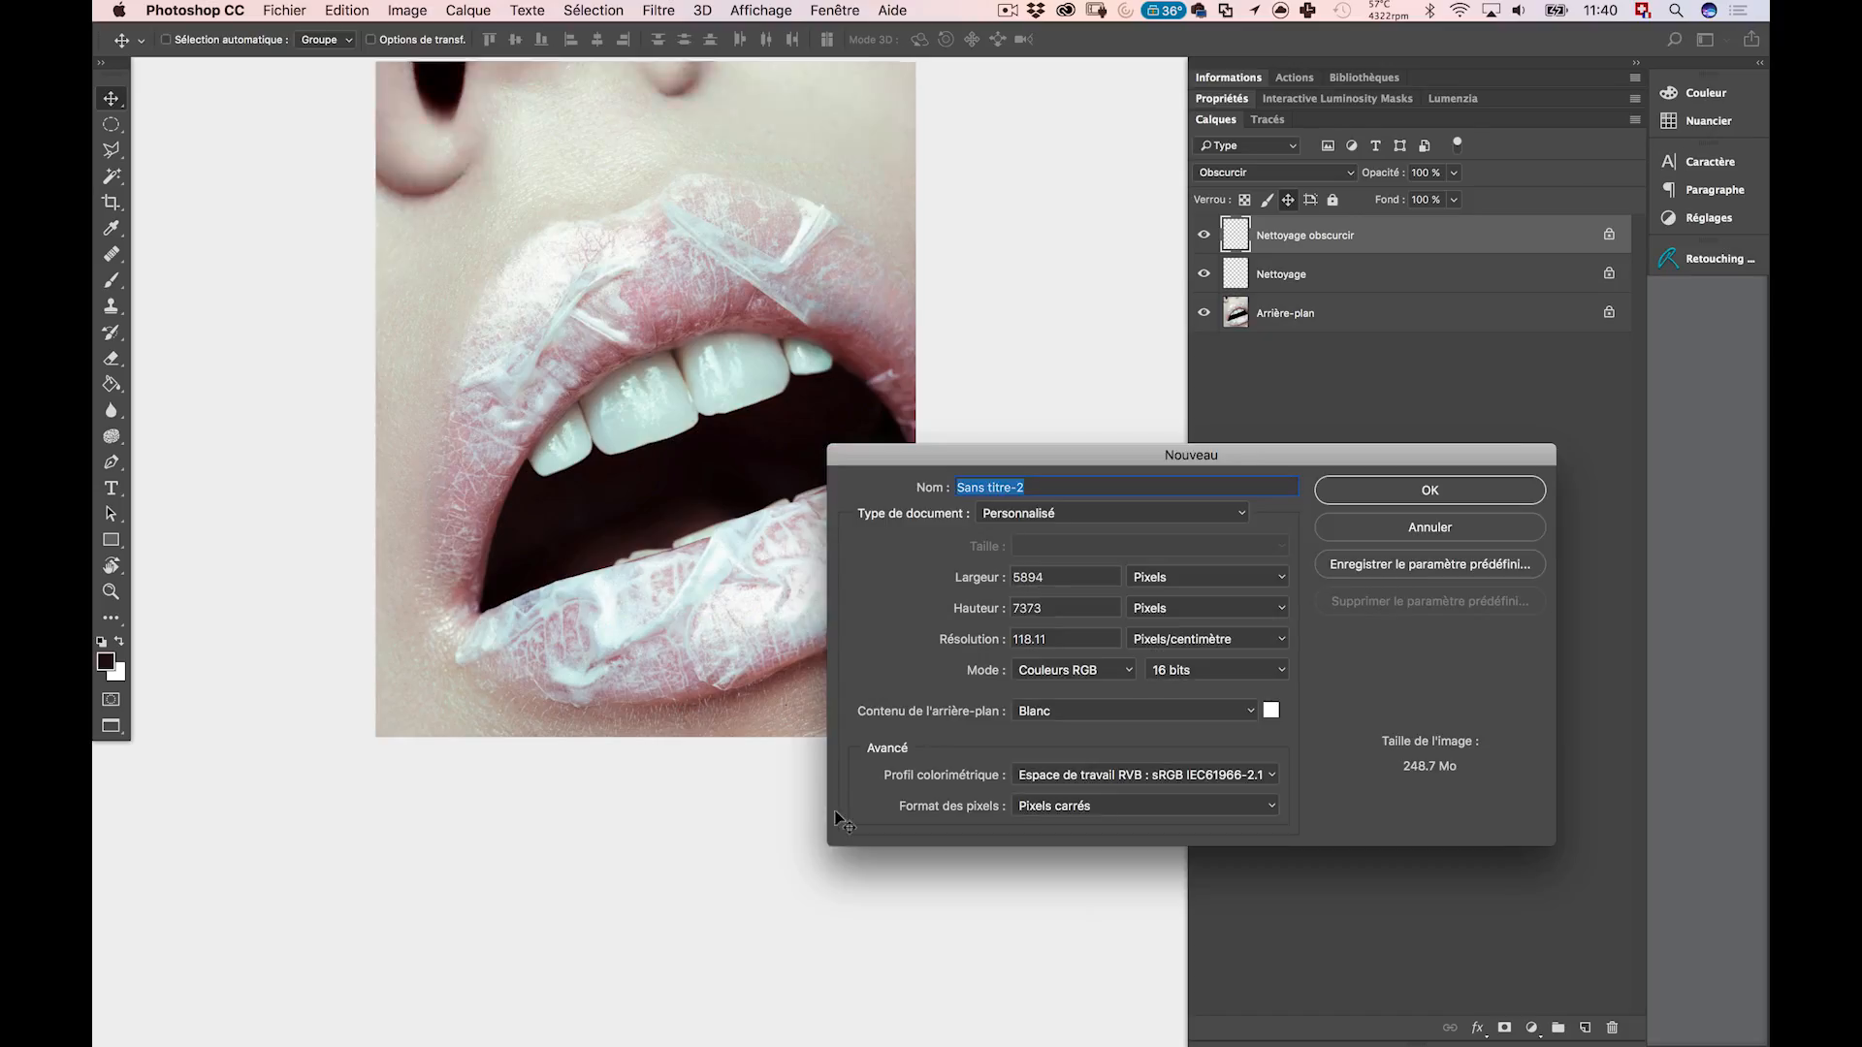
key("Return")
key("shift+F5")
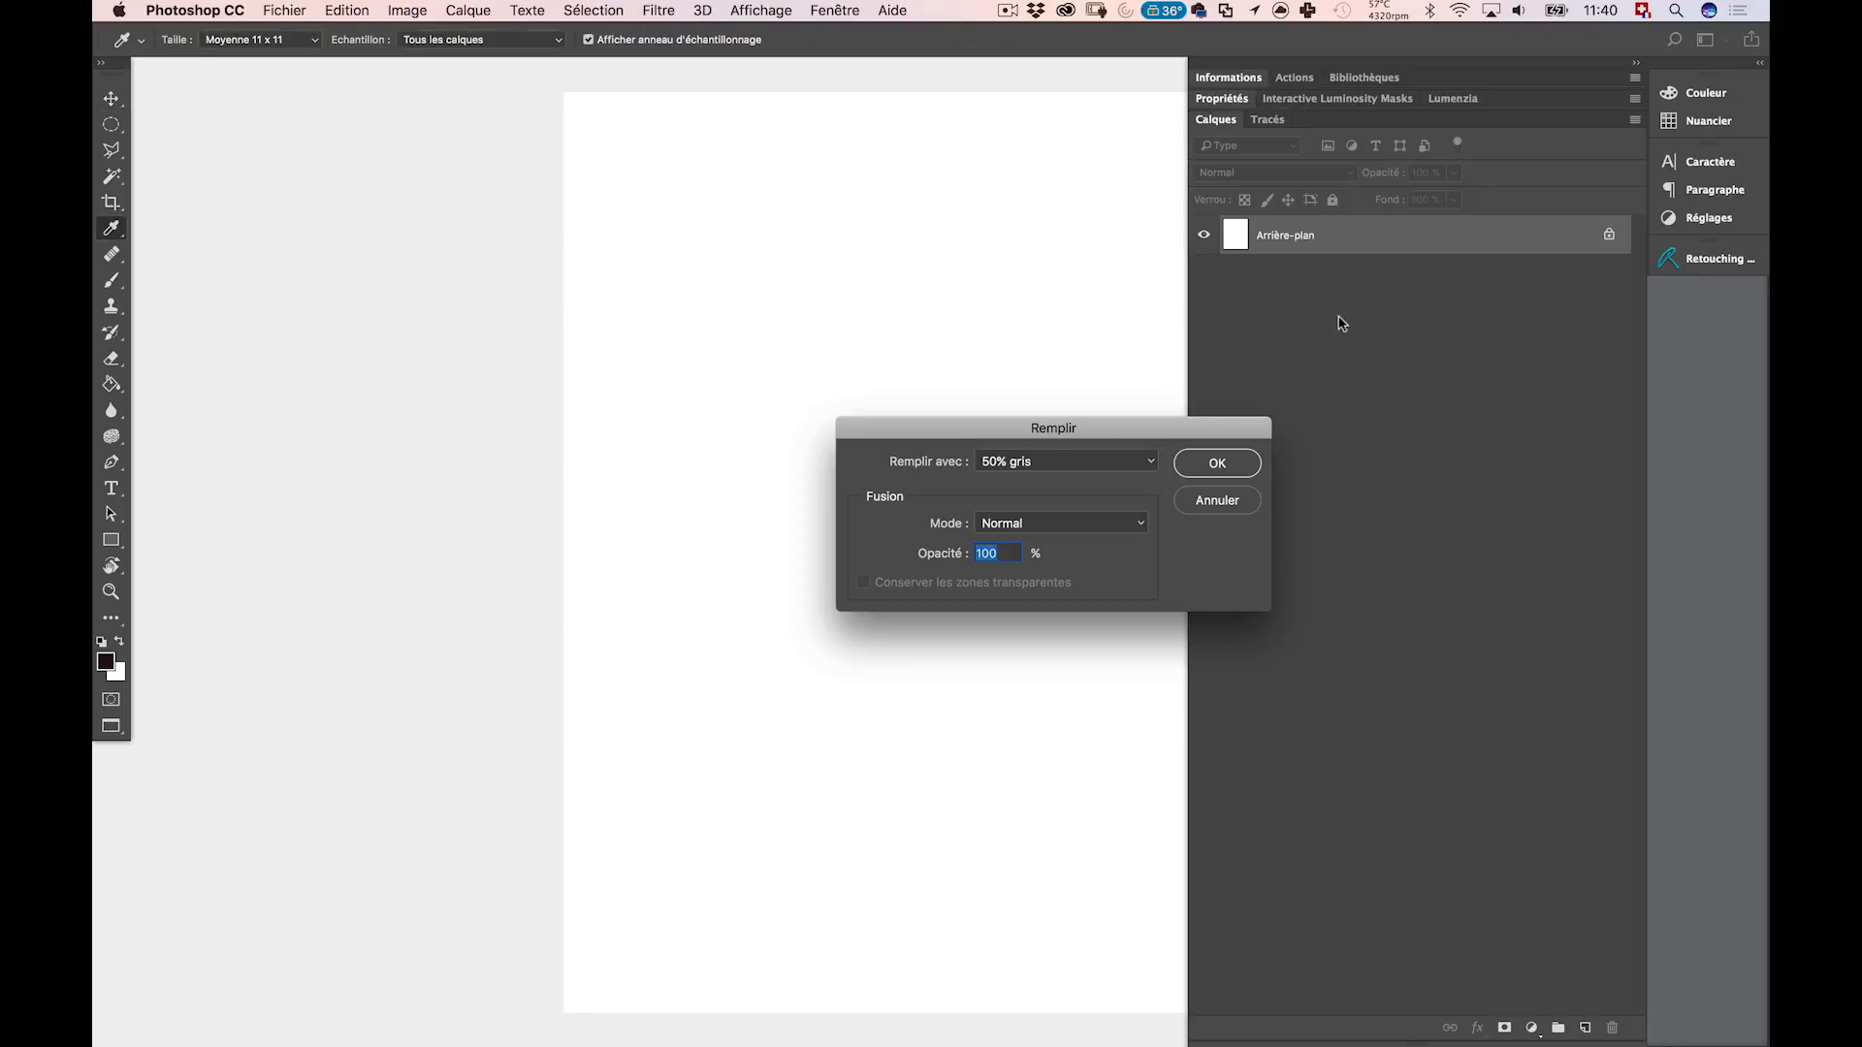
left_click(1219, 465)
key("v")
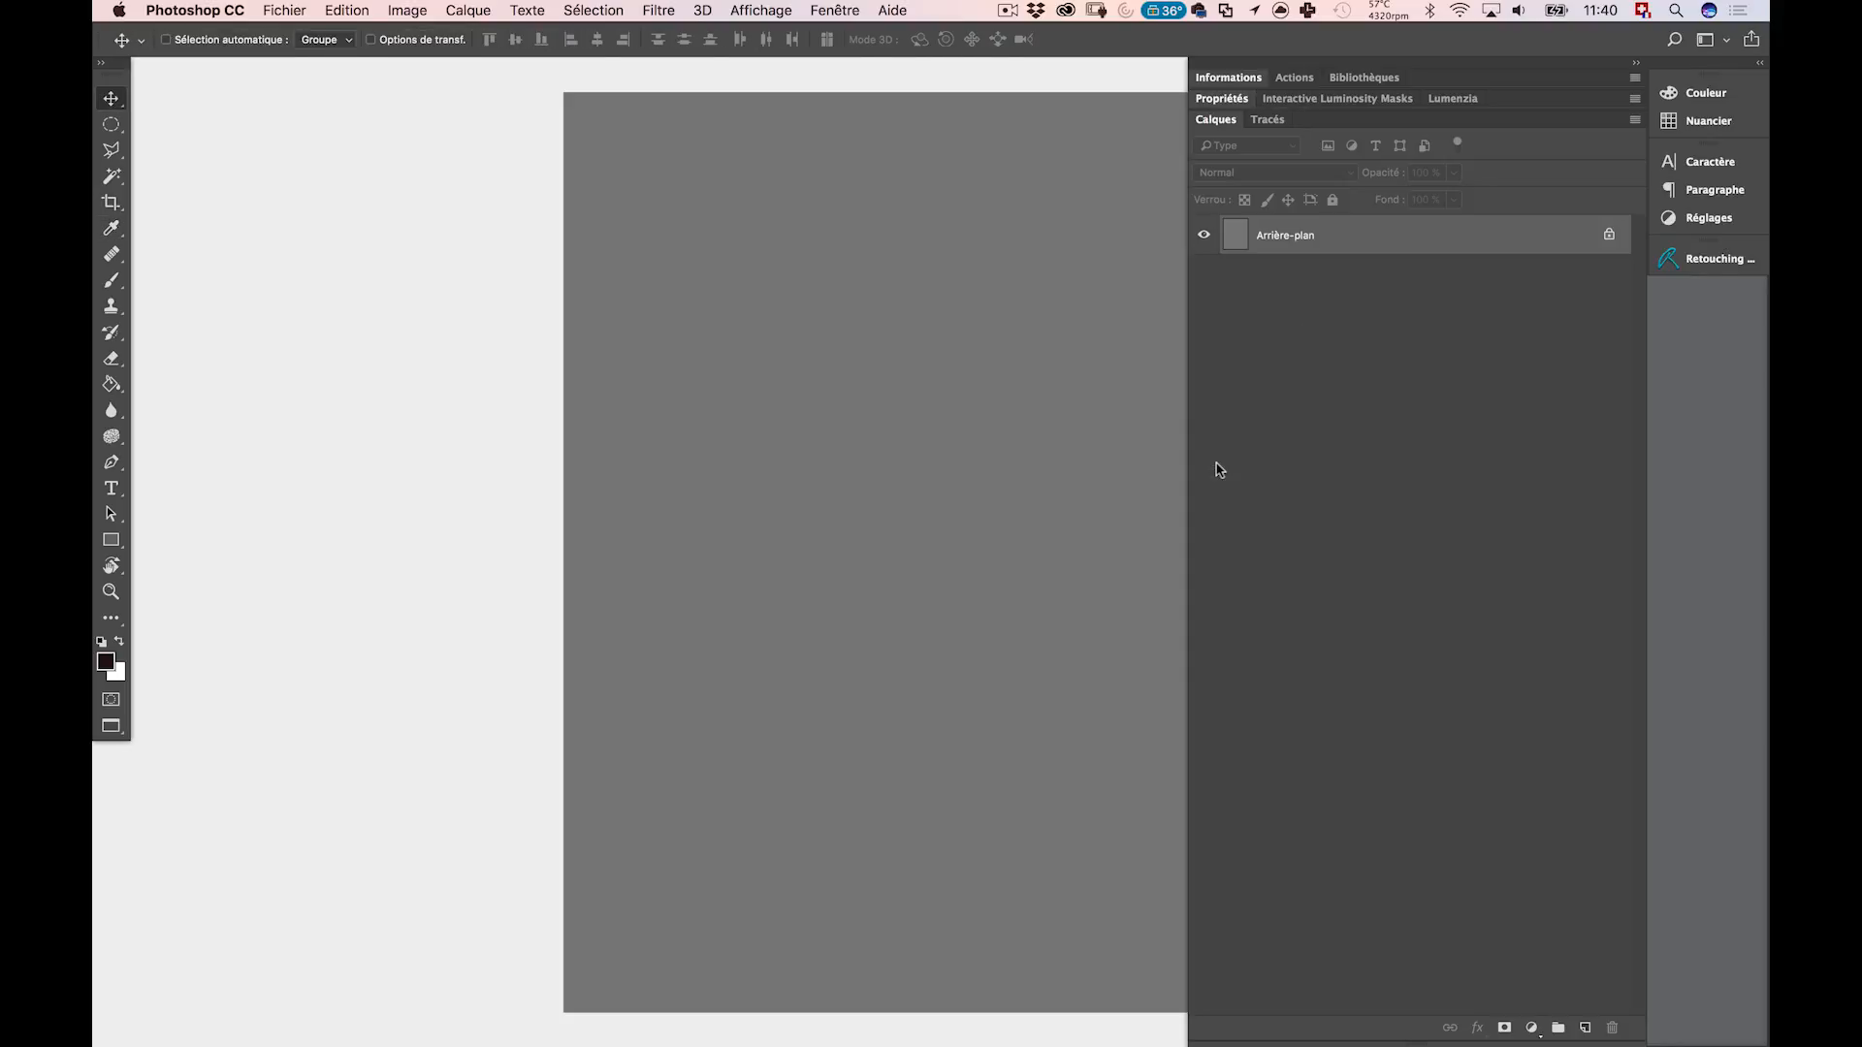
left_click_drag(885, 403, 654, 389)
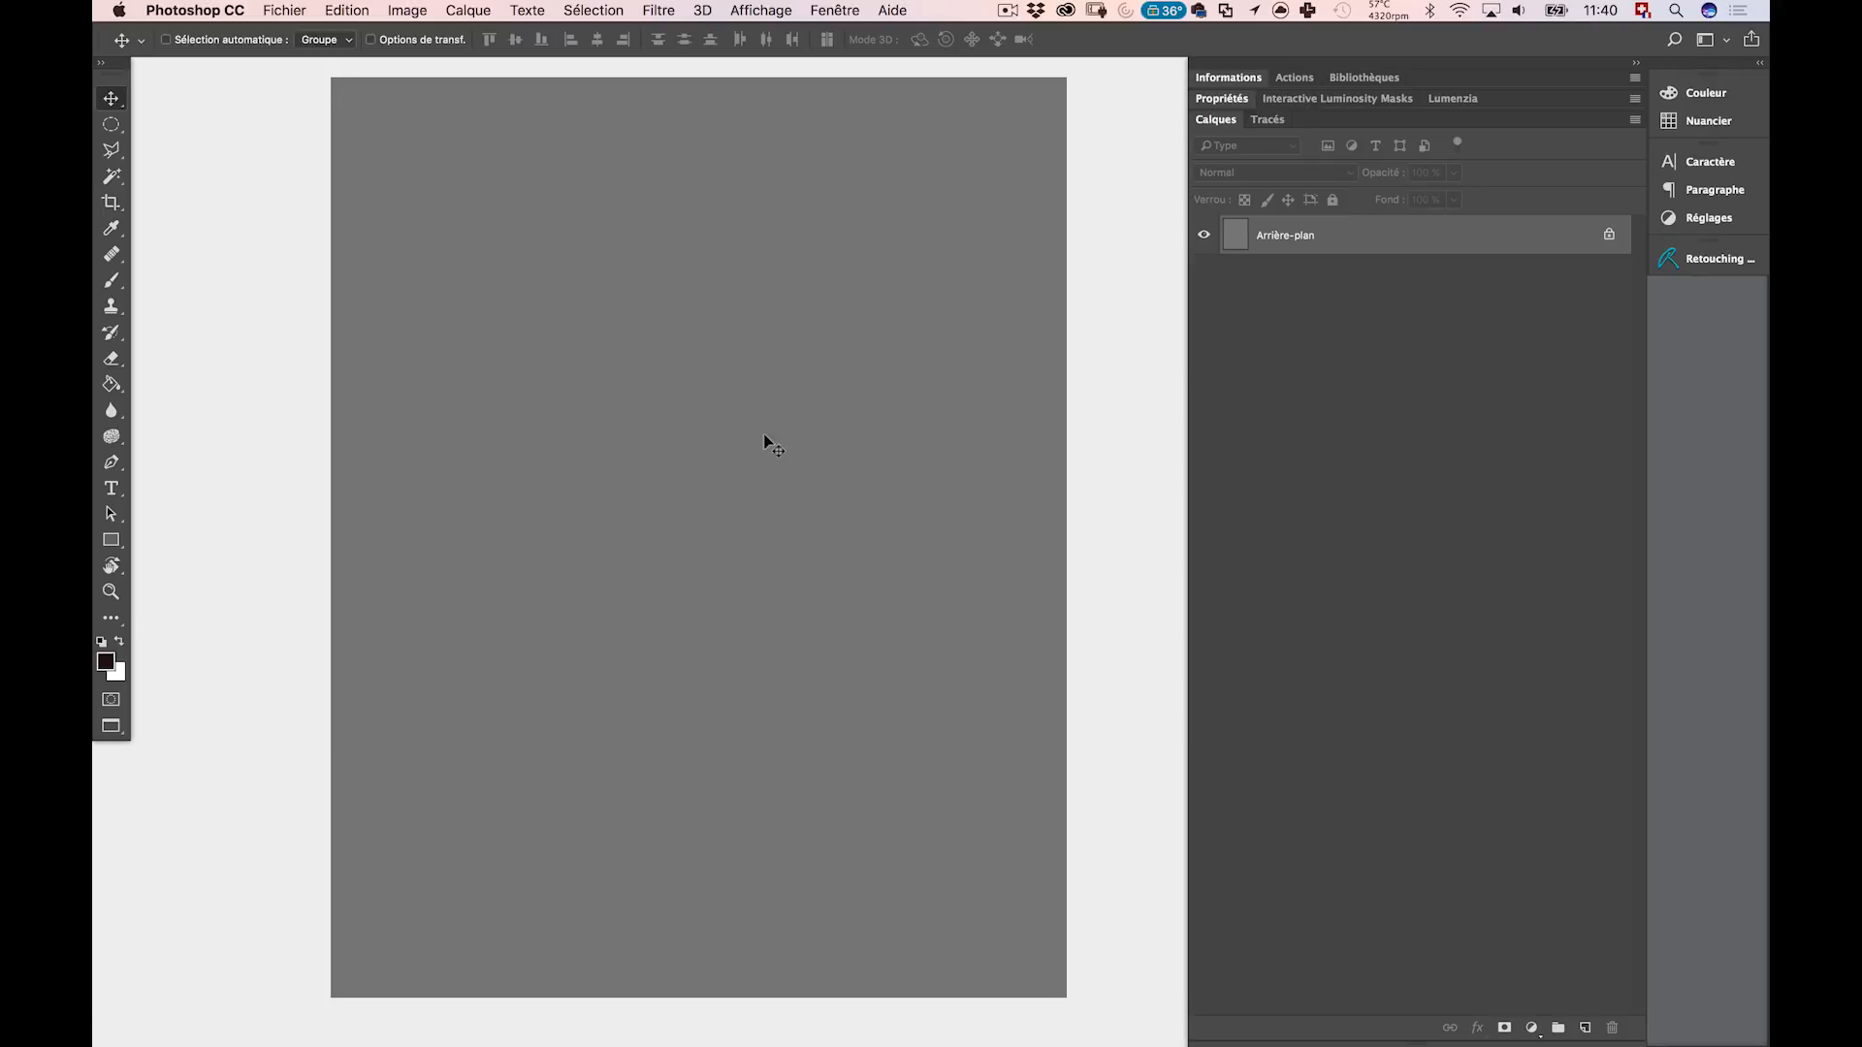
Add a layer named "OBSCURCIR" above the gray background, with the Brush tool active.
key("b")
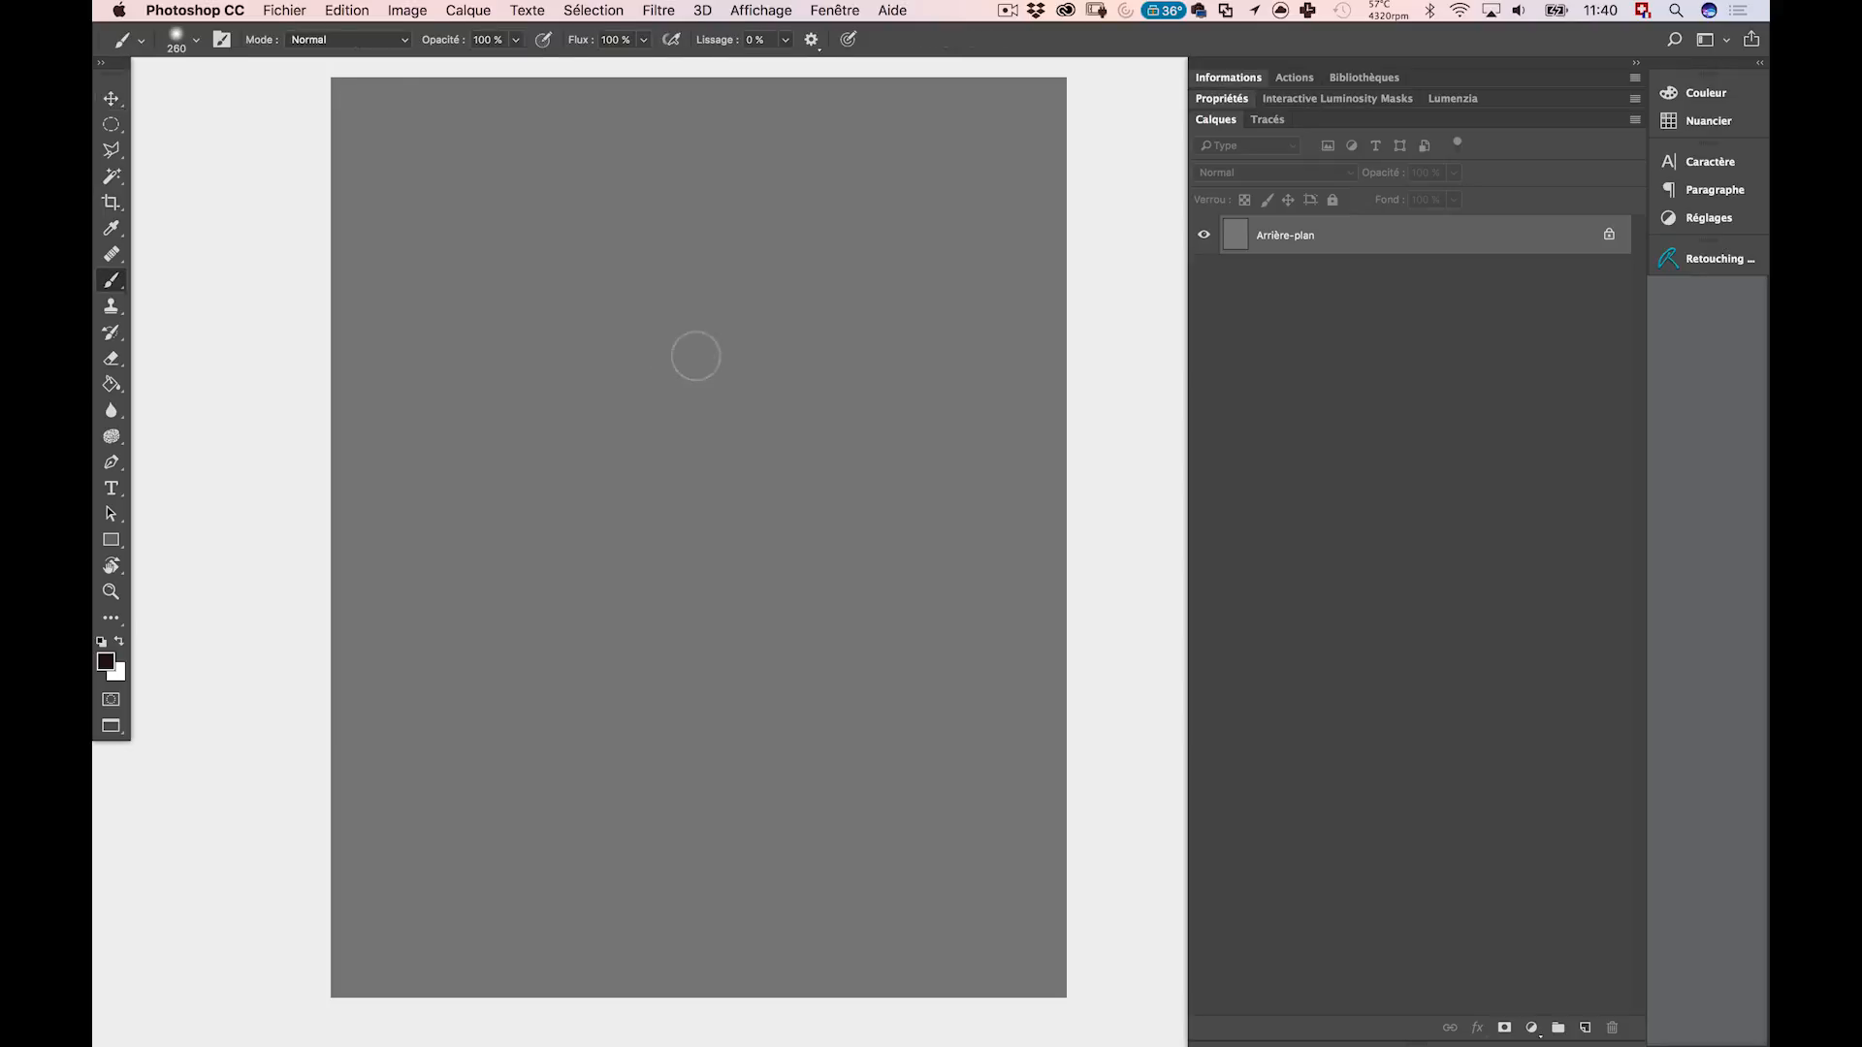
key("super+shift+n")
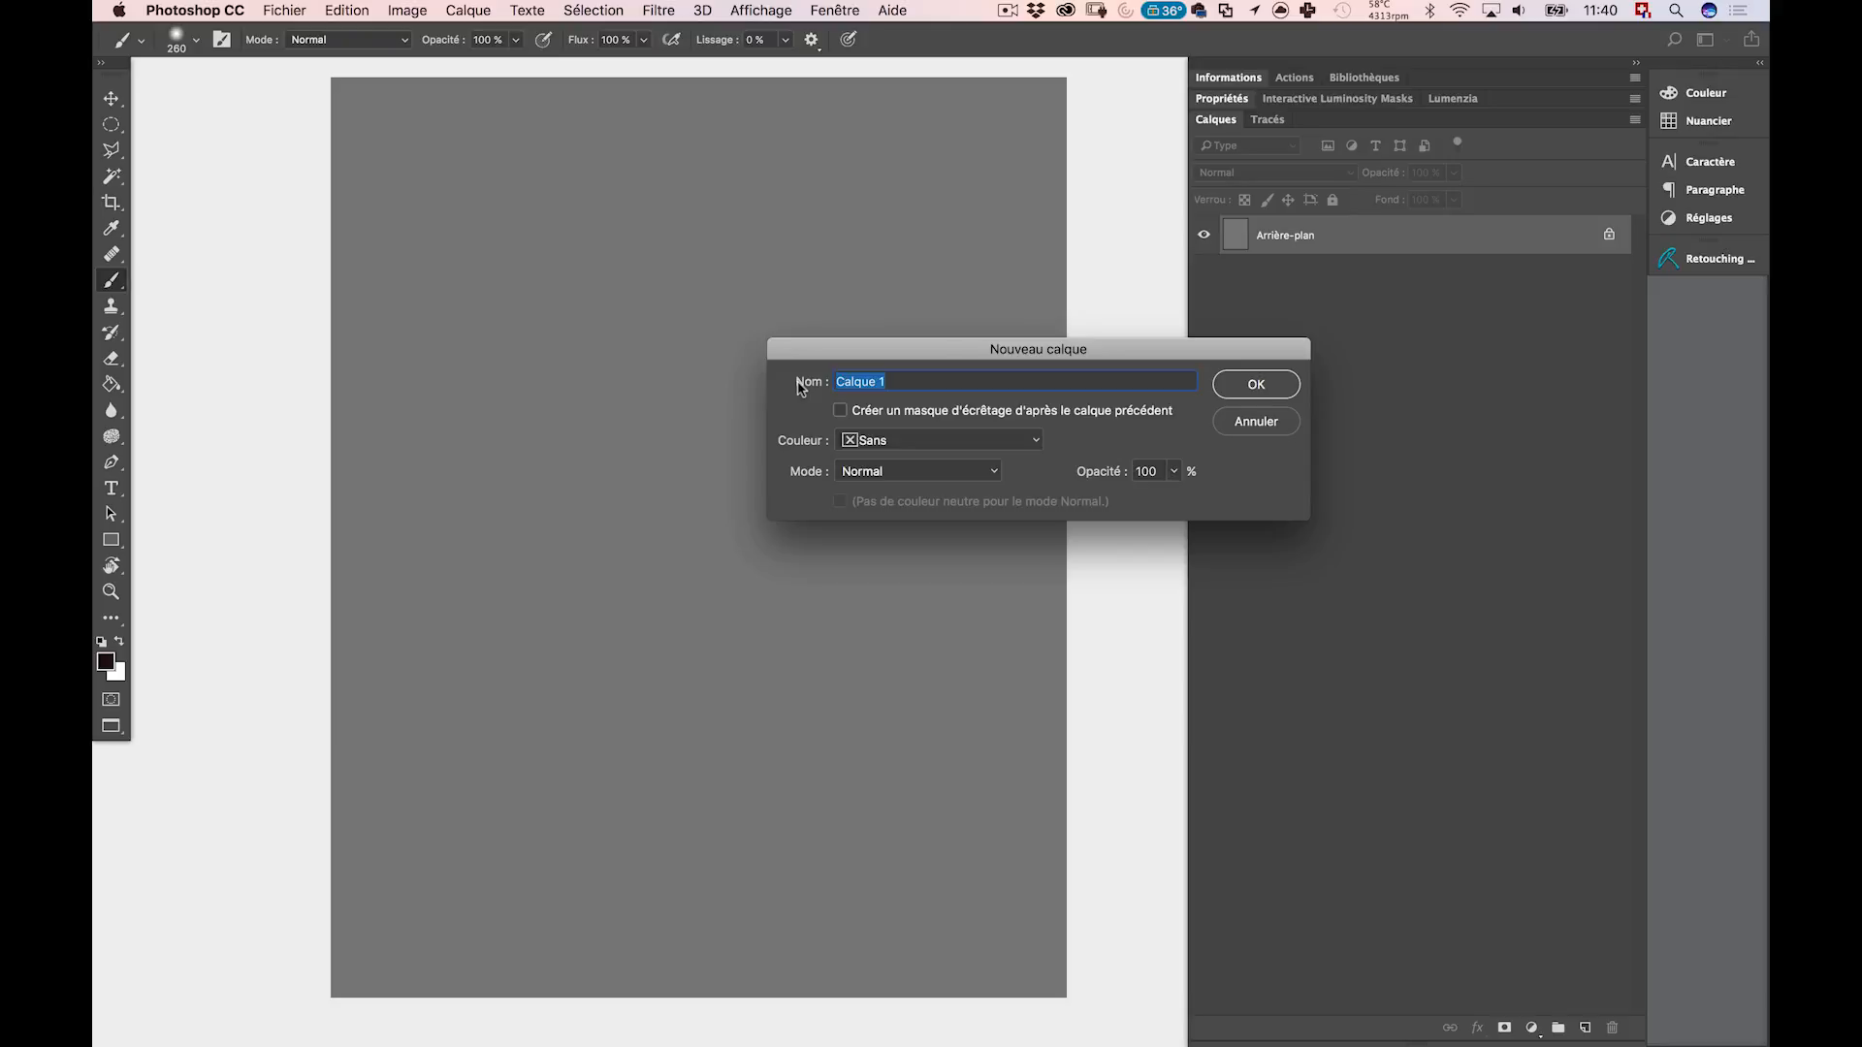
type("OBSCURCIR")
key("Return")
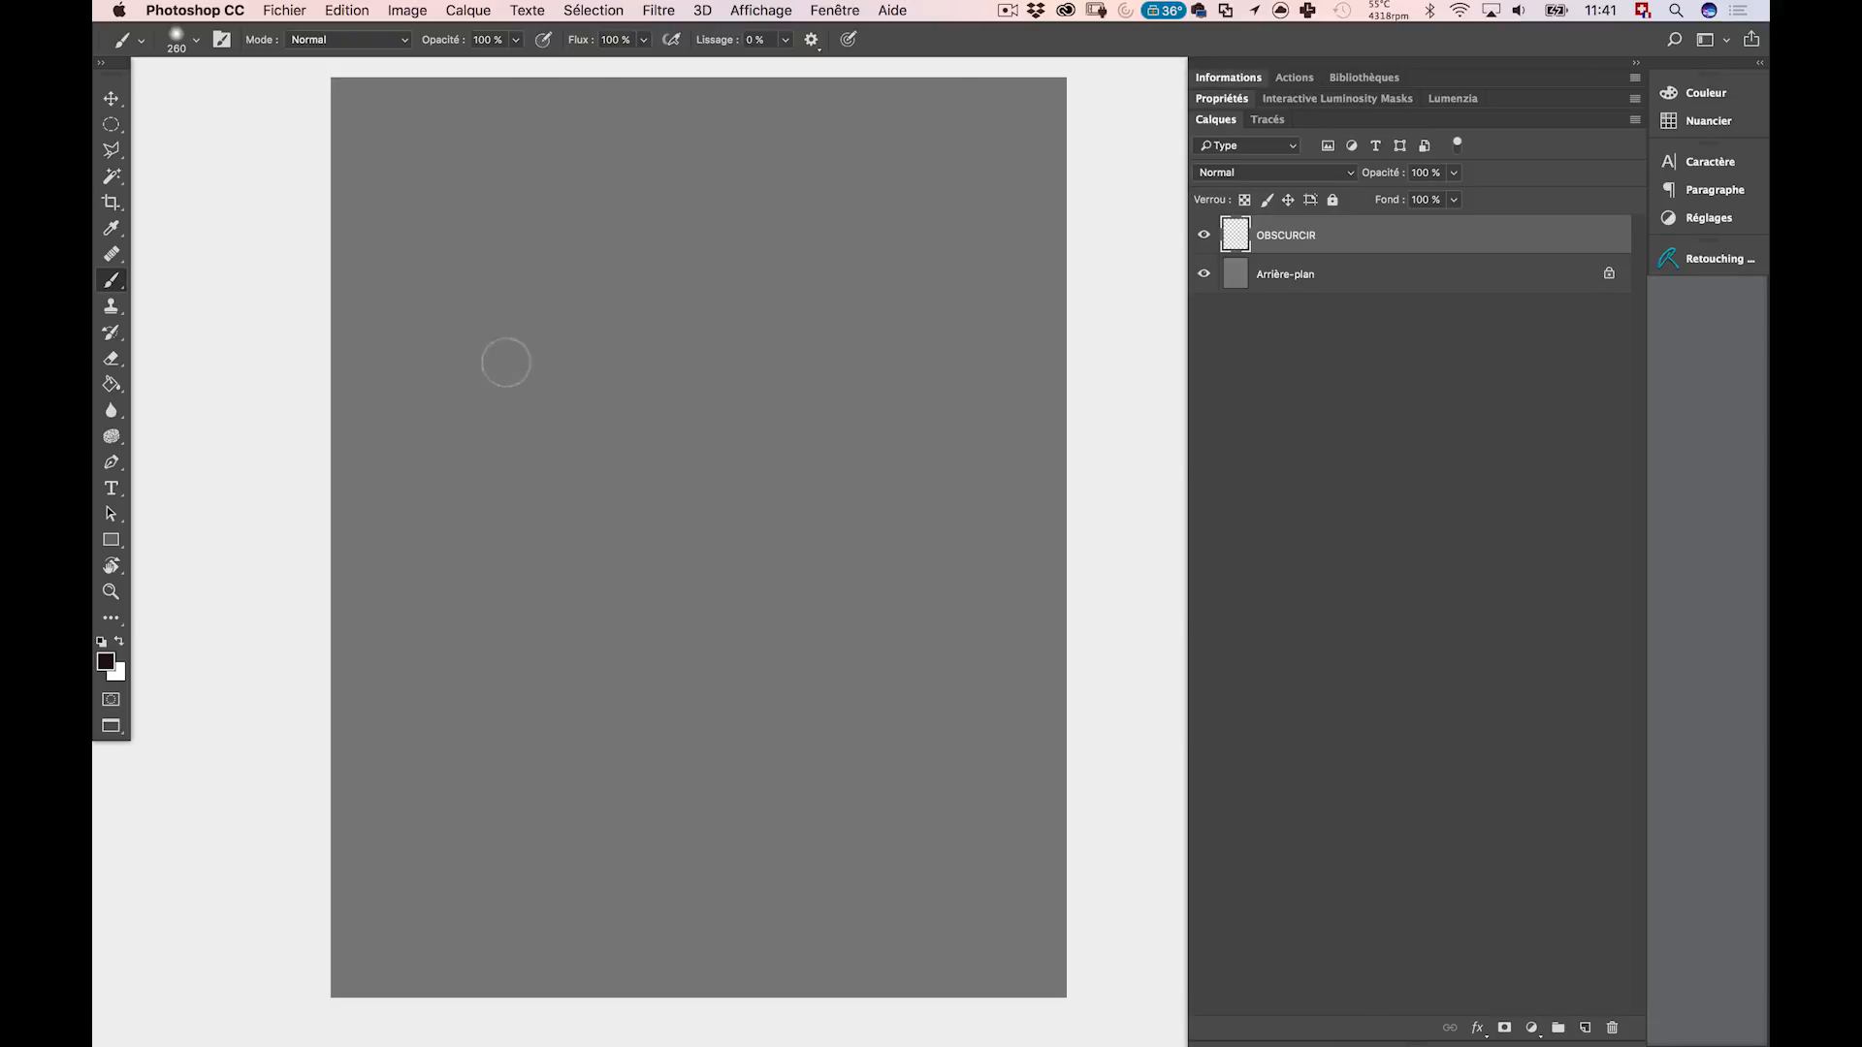
Set the foreground color to black, and paint a horizontal white stroke with a black one below it on the OBSCURCIR layer.
left_click(107, 662)
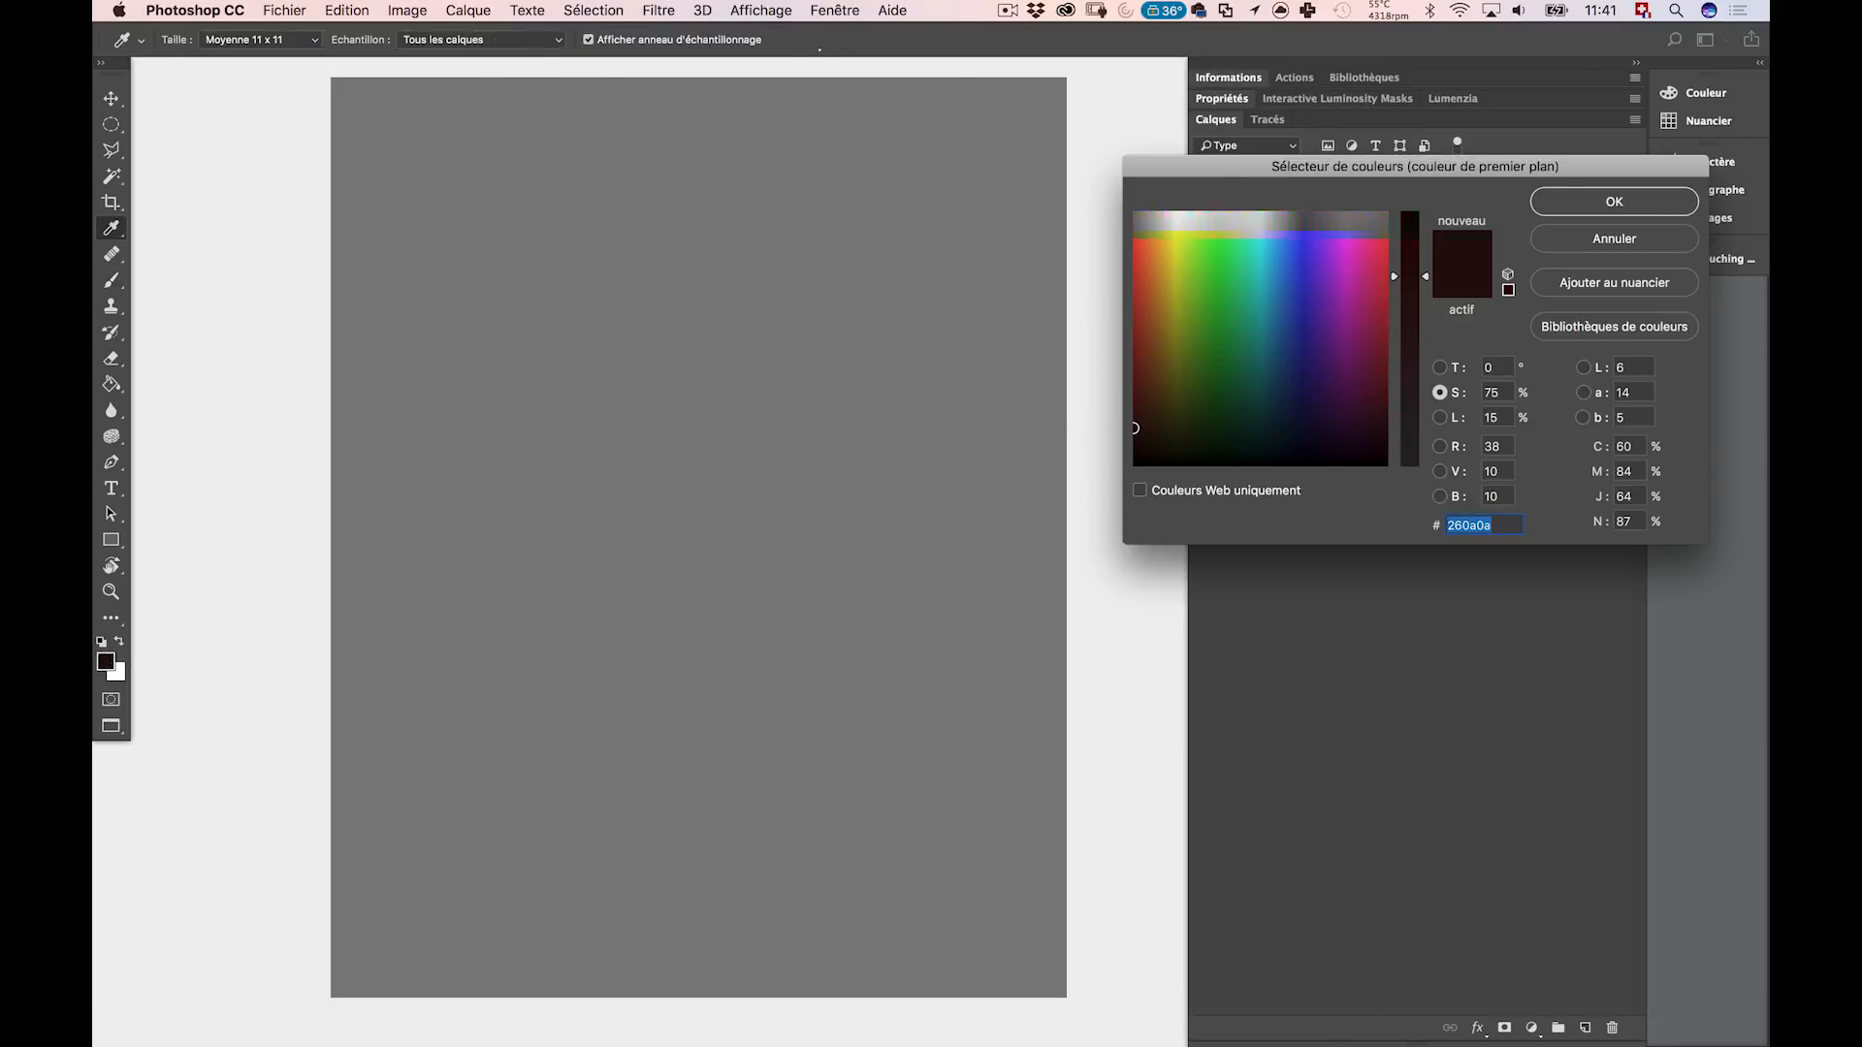
key("Return")
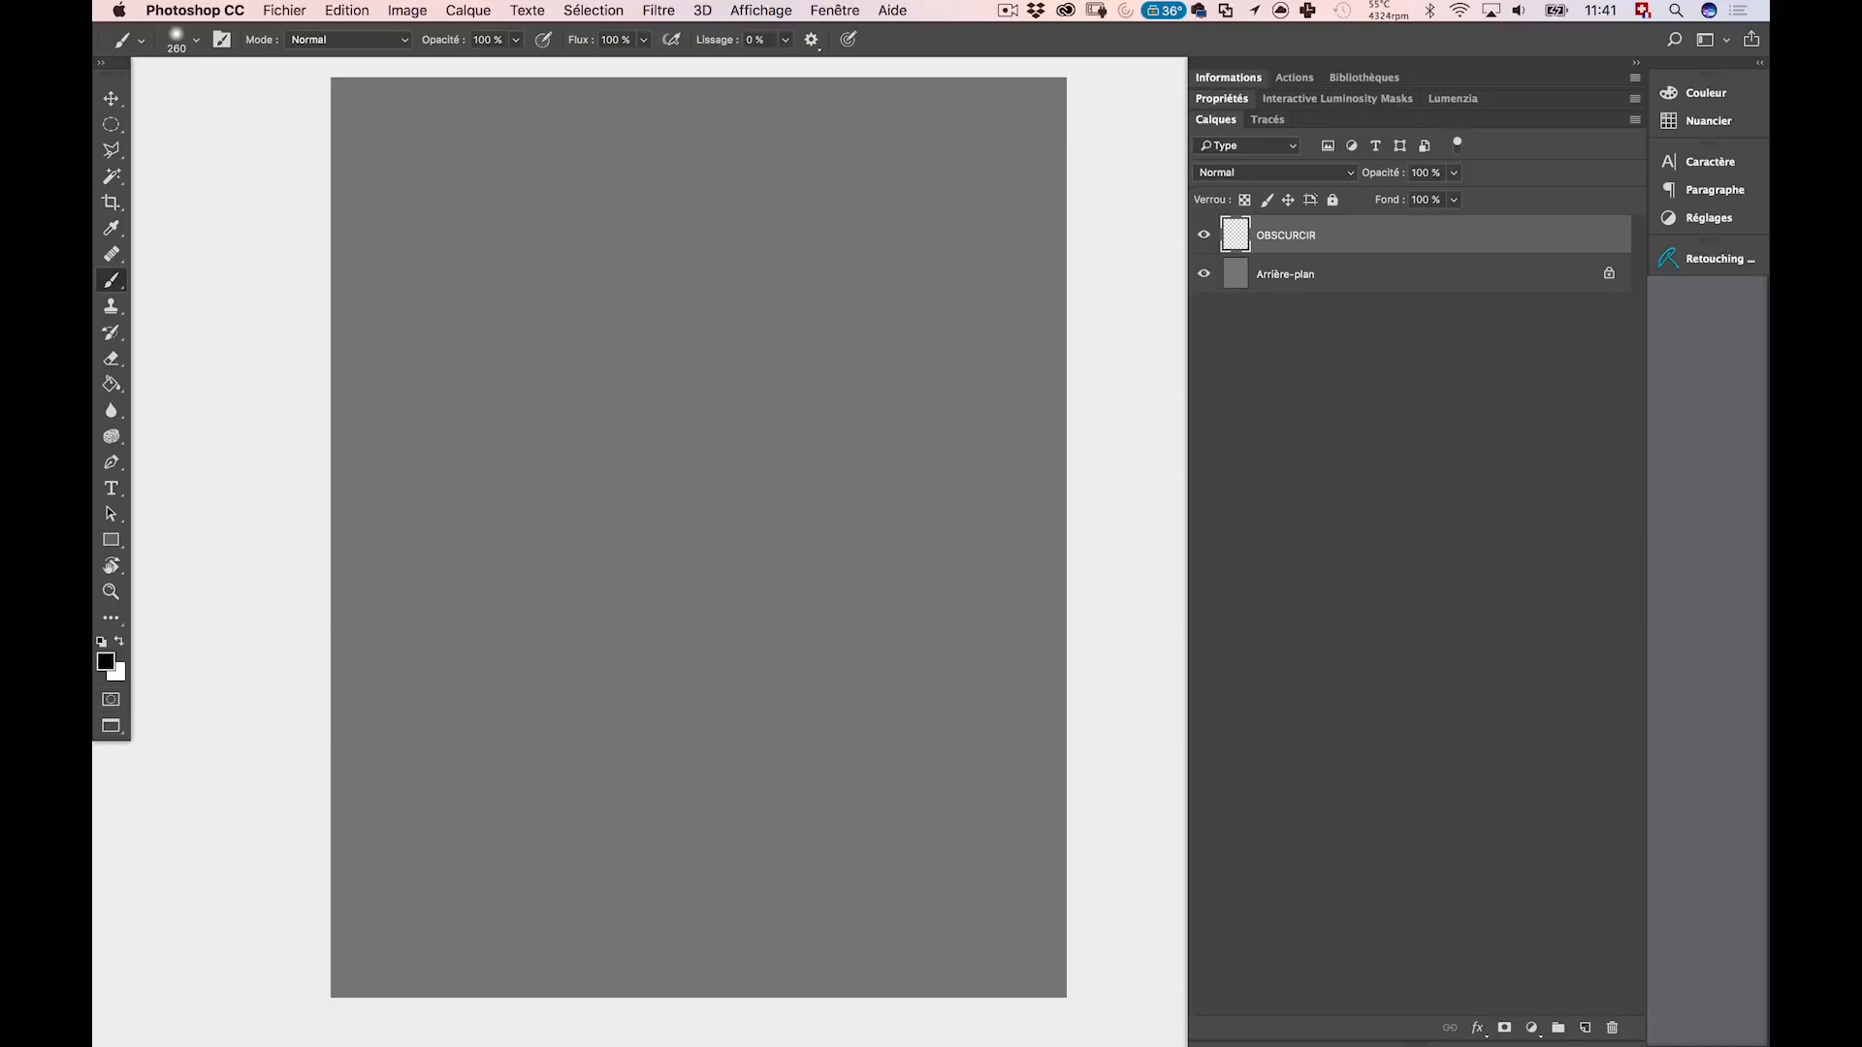
key("x")
left_click_drag(429, 291, 884, 273)
key("x")
left_click_drag(455, 451, 875, 472)
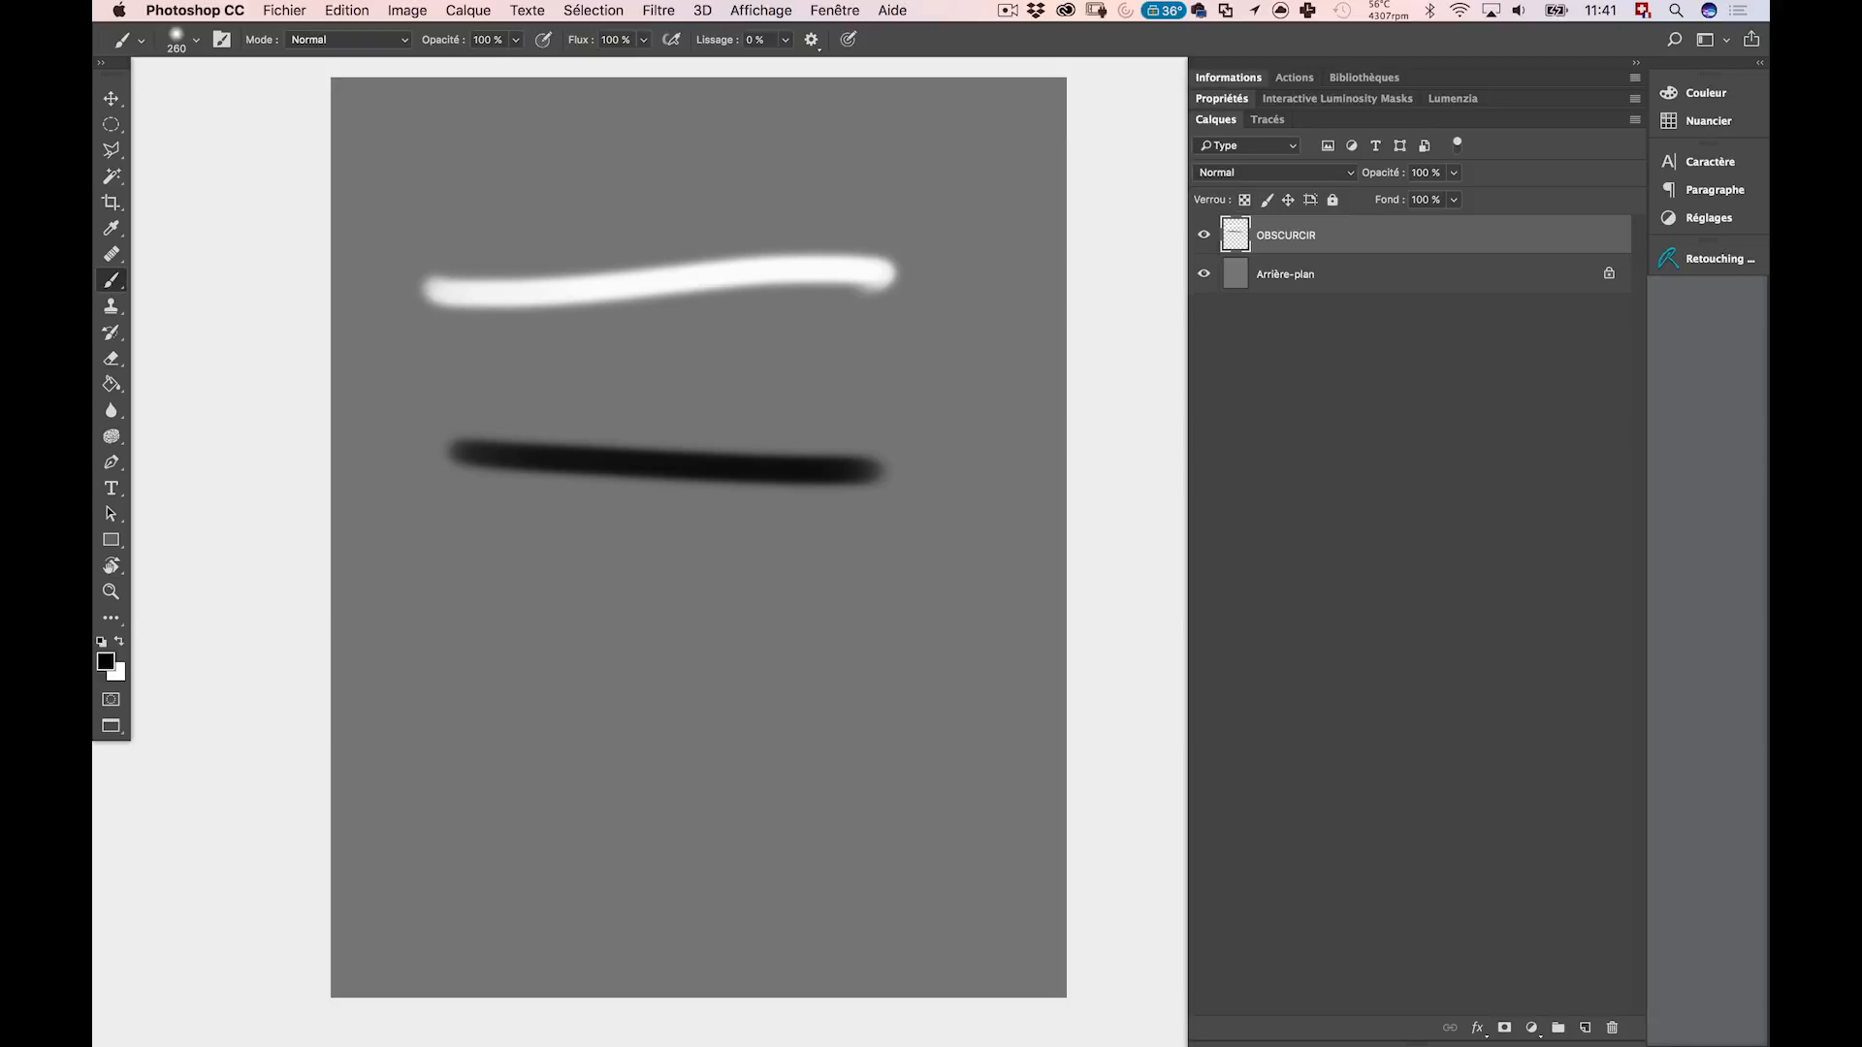
Try the Obscurcir blend mode on the painted layer and switch it to Eclaircir for comparison.
left_click(1271, 172)
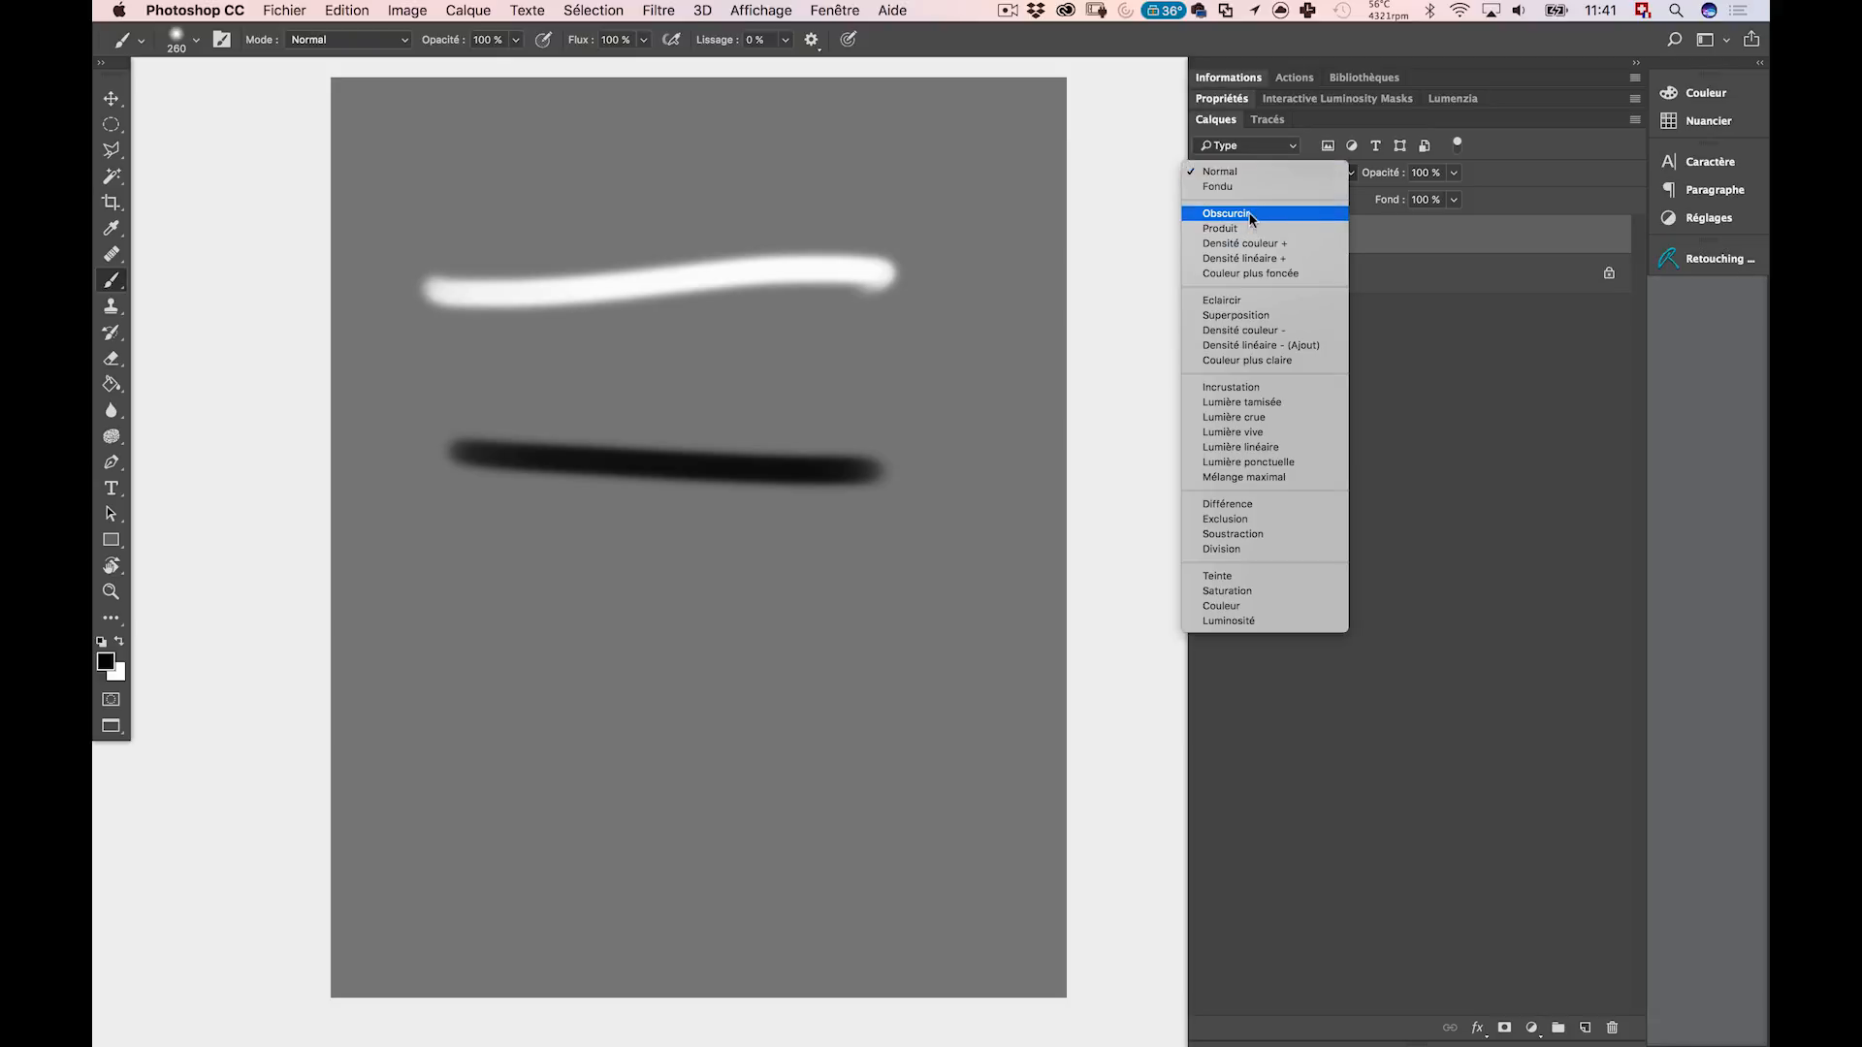
left_click(1251, 215)
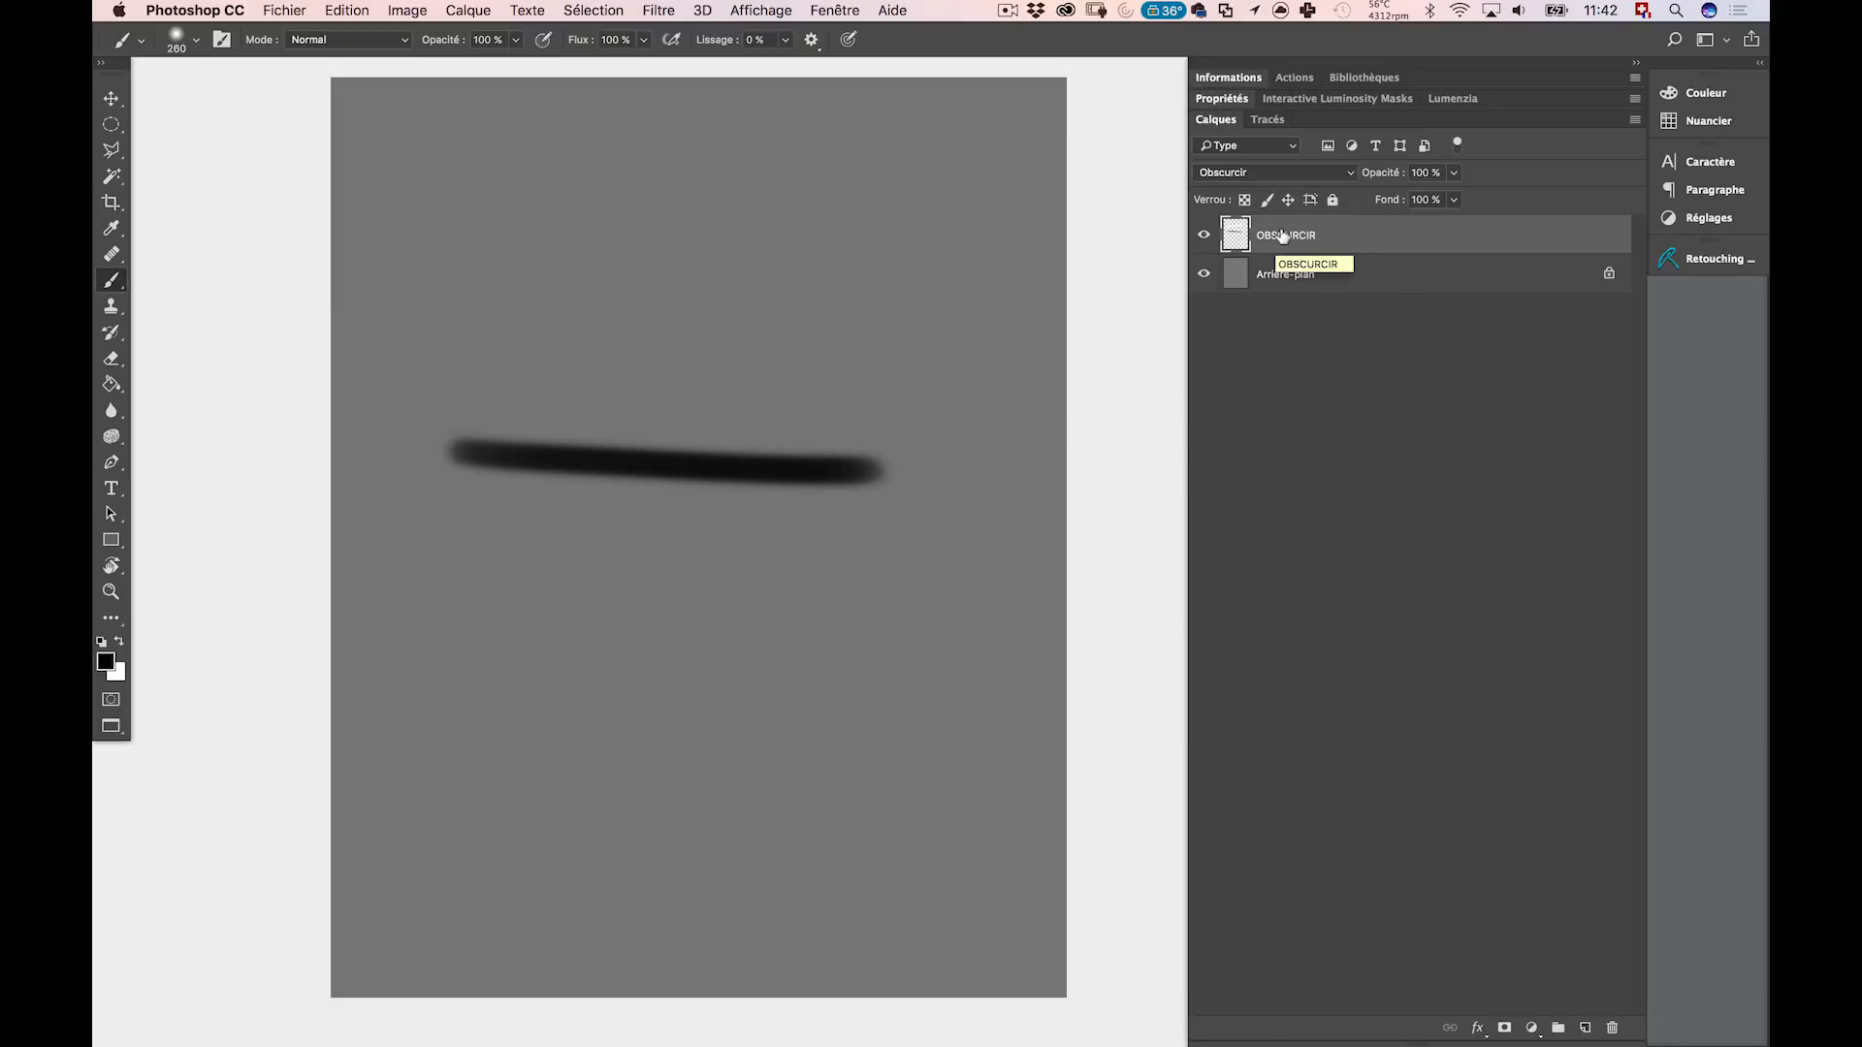
left_click(1250, 174)
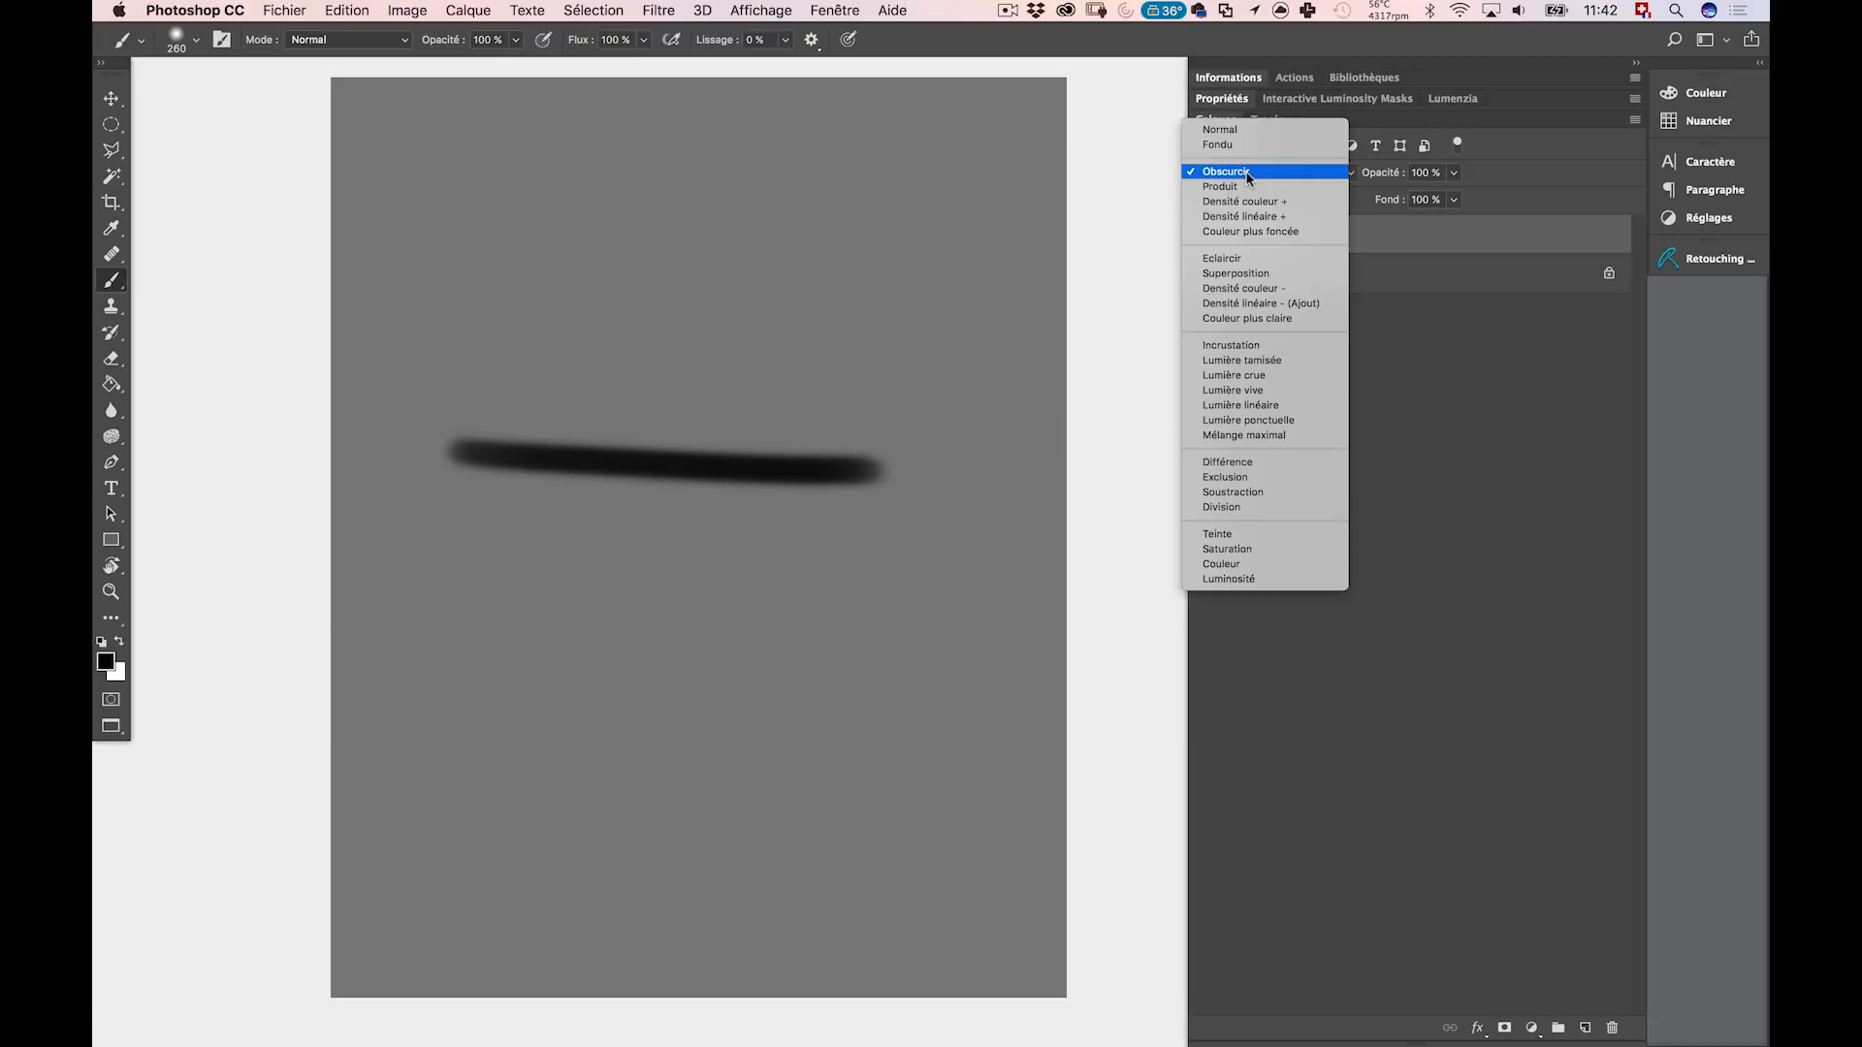
left_click(1249, 258)
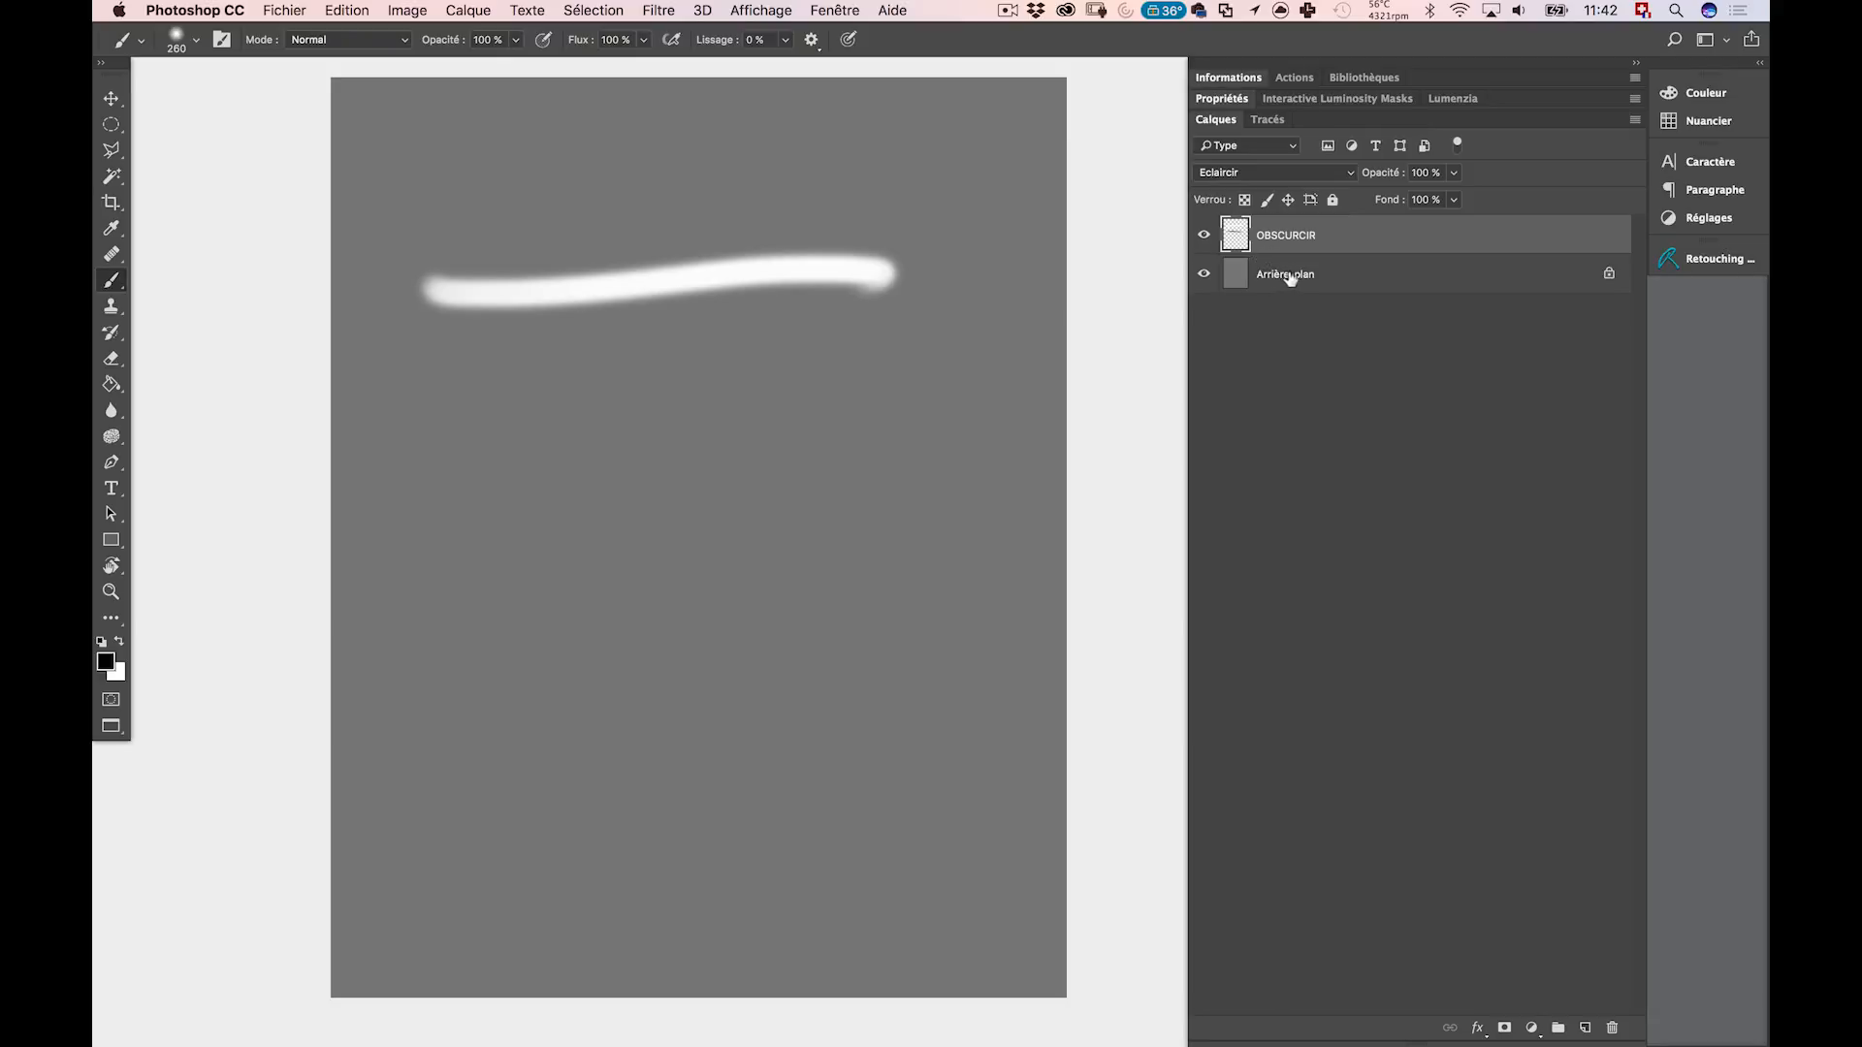
Return to the lips photo and examine the light hairs on the skin just below the lower lip.
key("ctrl+Tab")
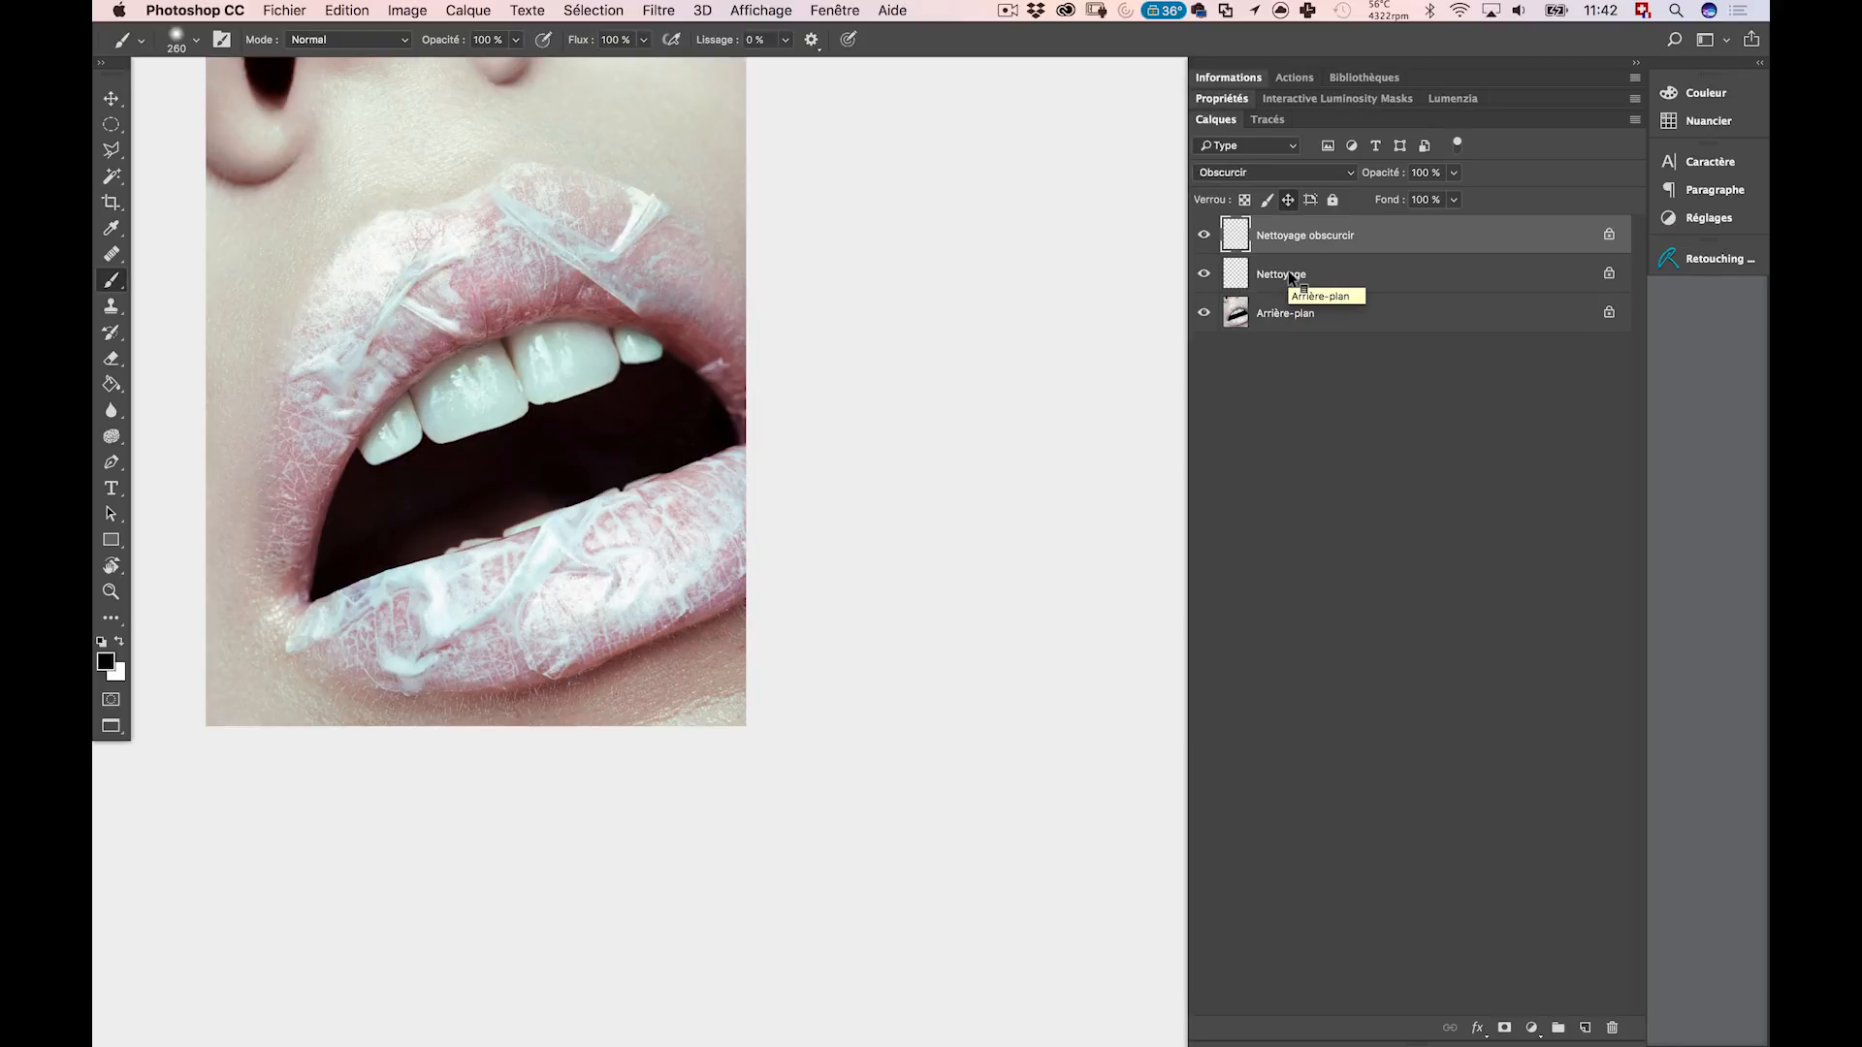
scroll(442, 694, "up", 4)
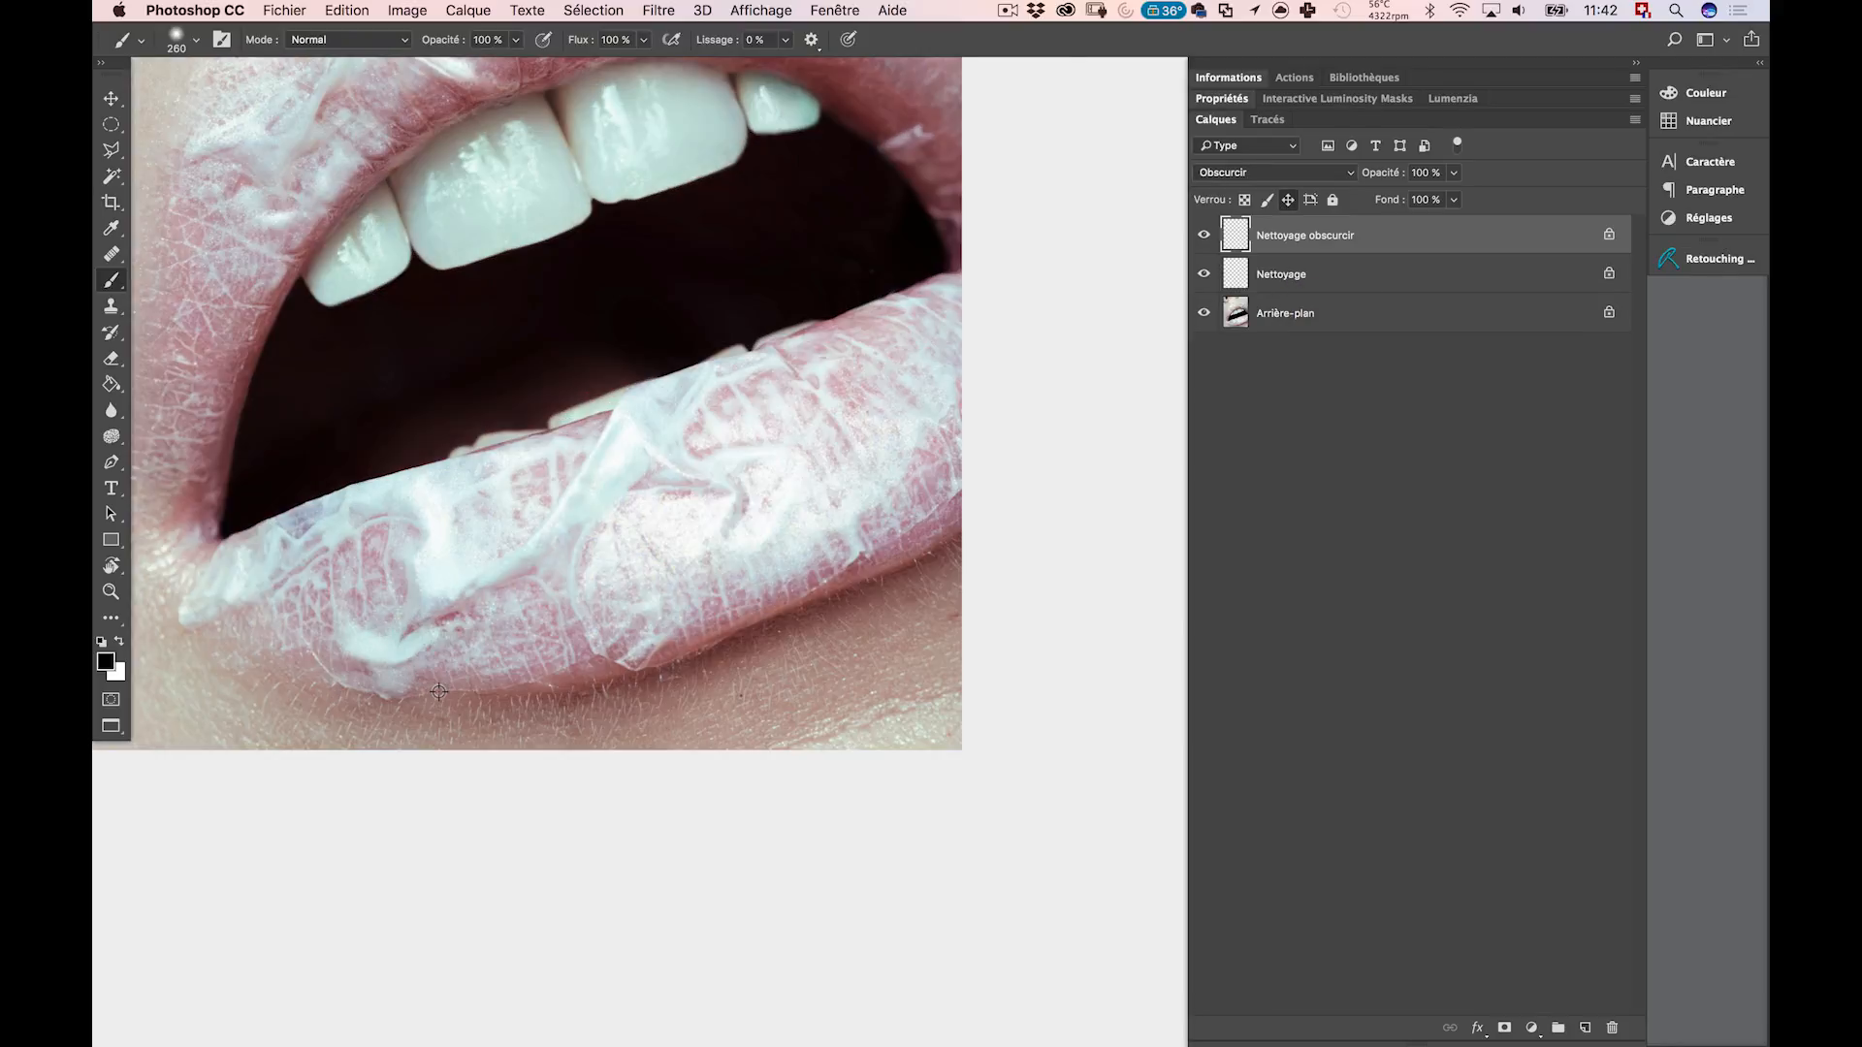
scroll(436, 694, "left", 5)
scroll(613, 680, "up", 3)
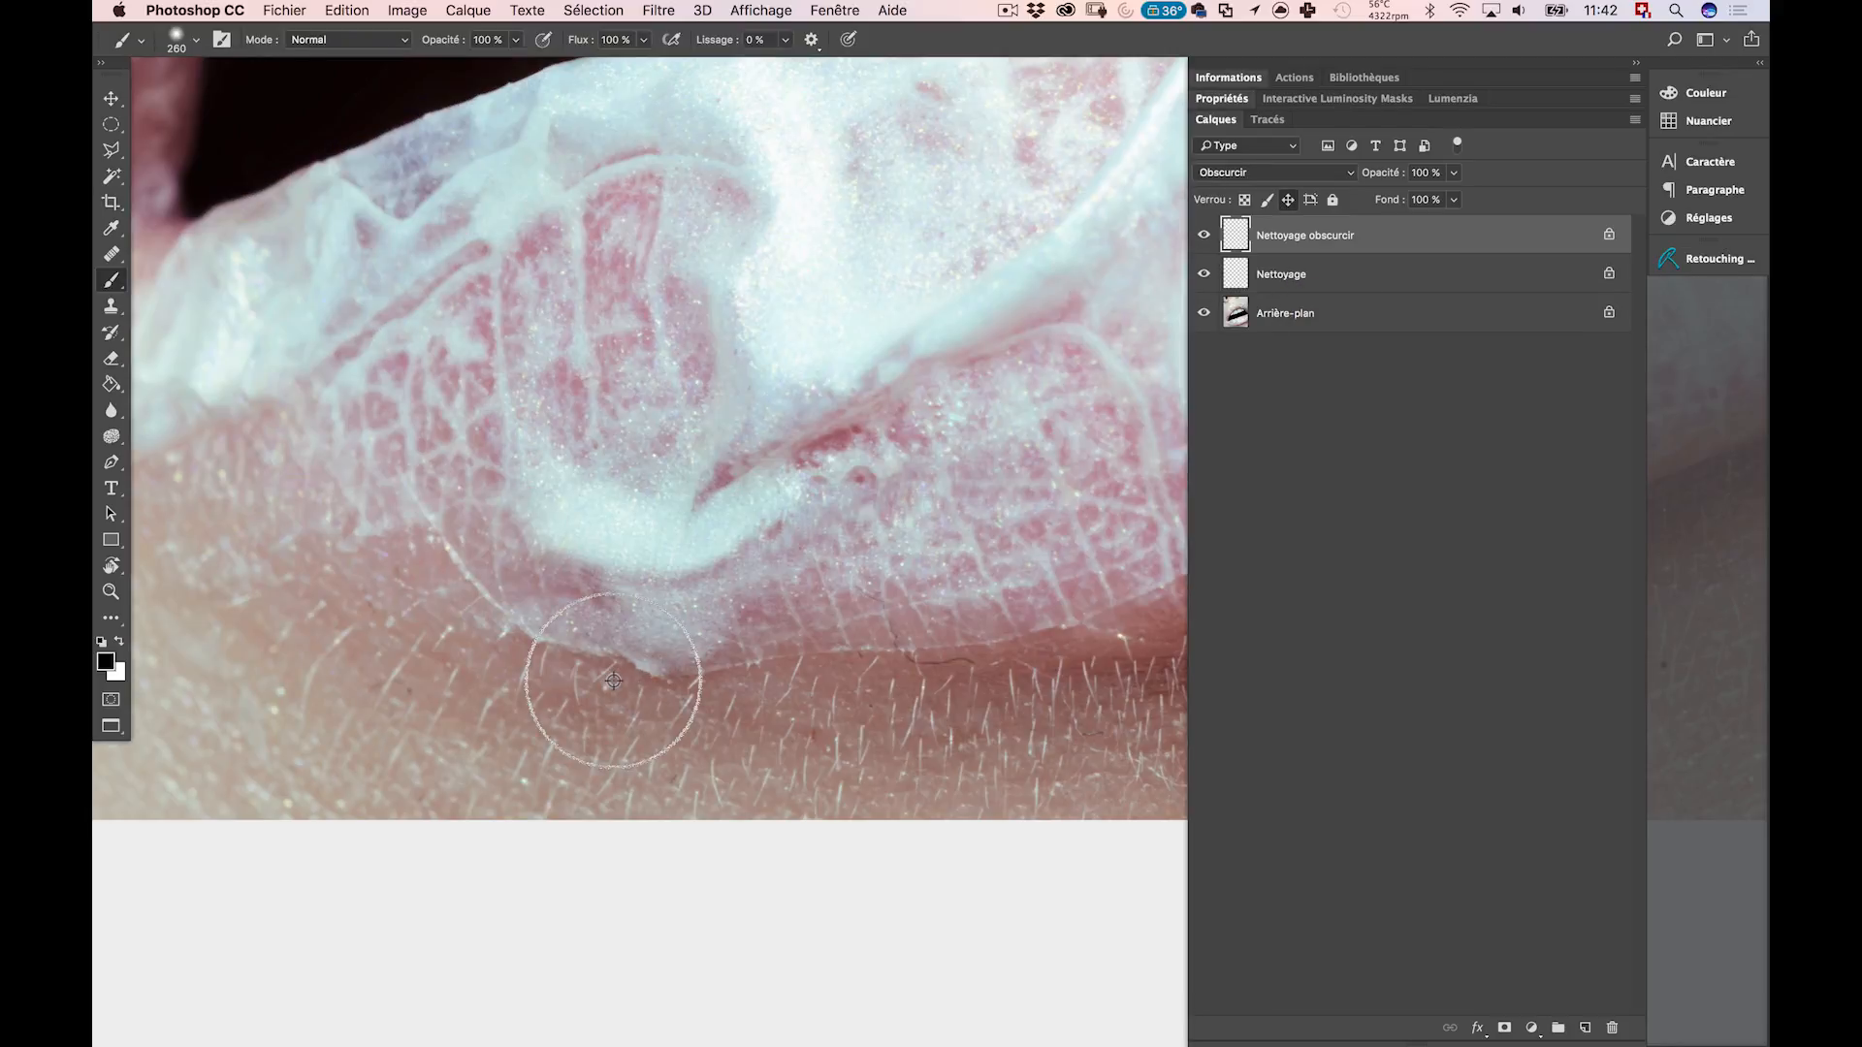
key("v")
scroll(611, 703, "right", 5)
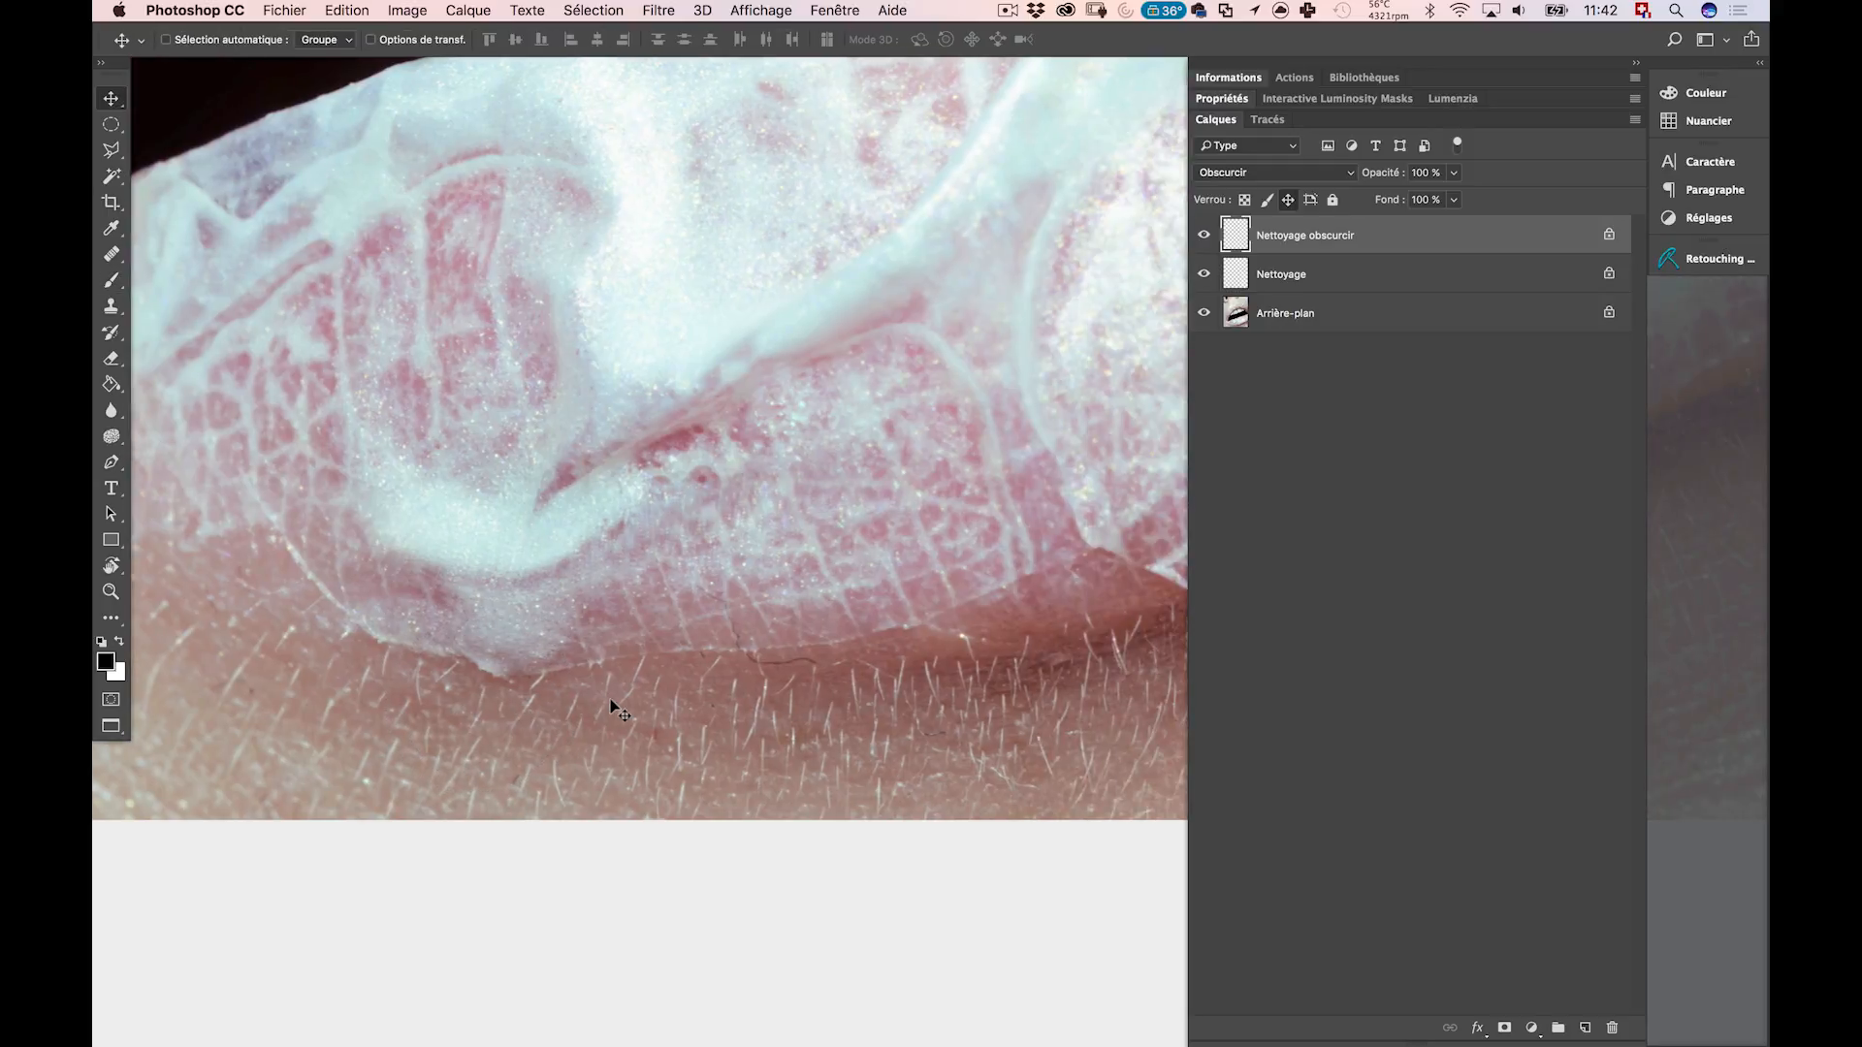
scroll(613, 706, "right", 3)
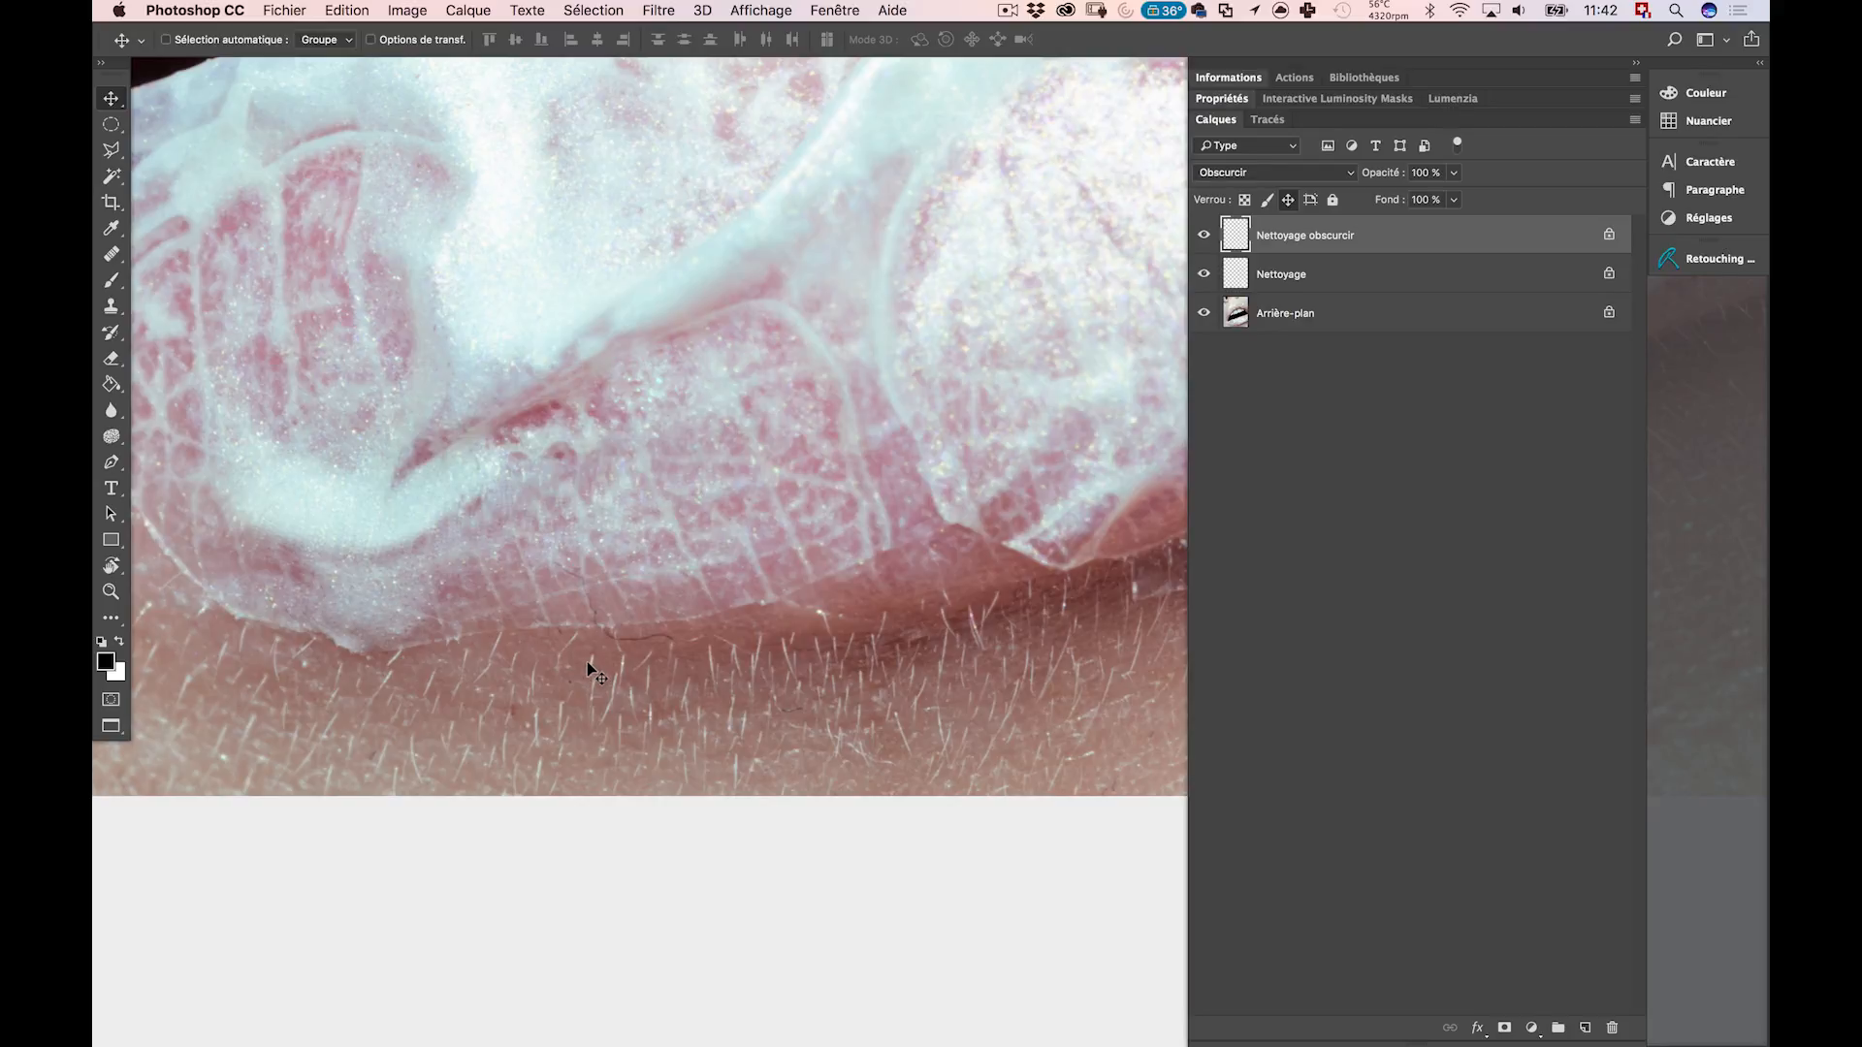
Activate the Clone Stamp tool and set its brush size to 24 for the area under the lower lip.
key("s")
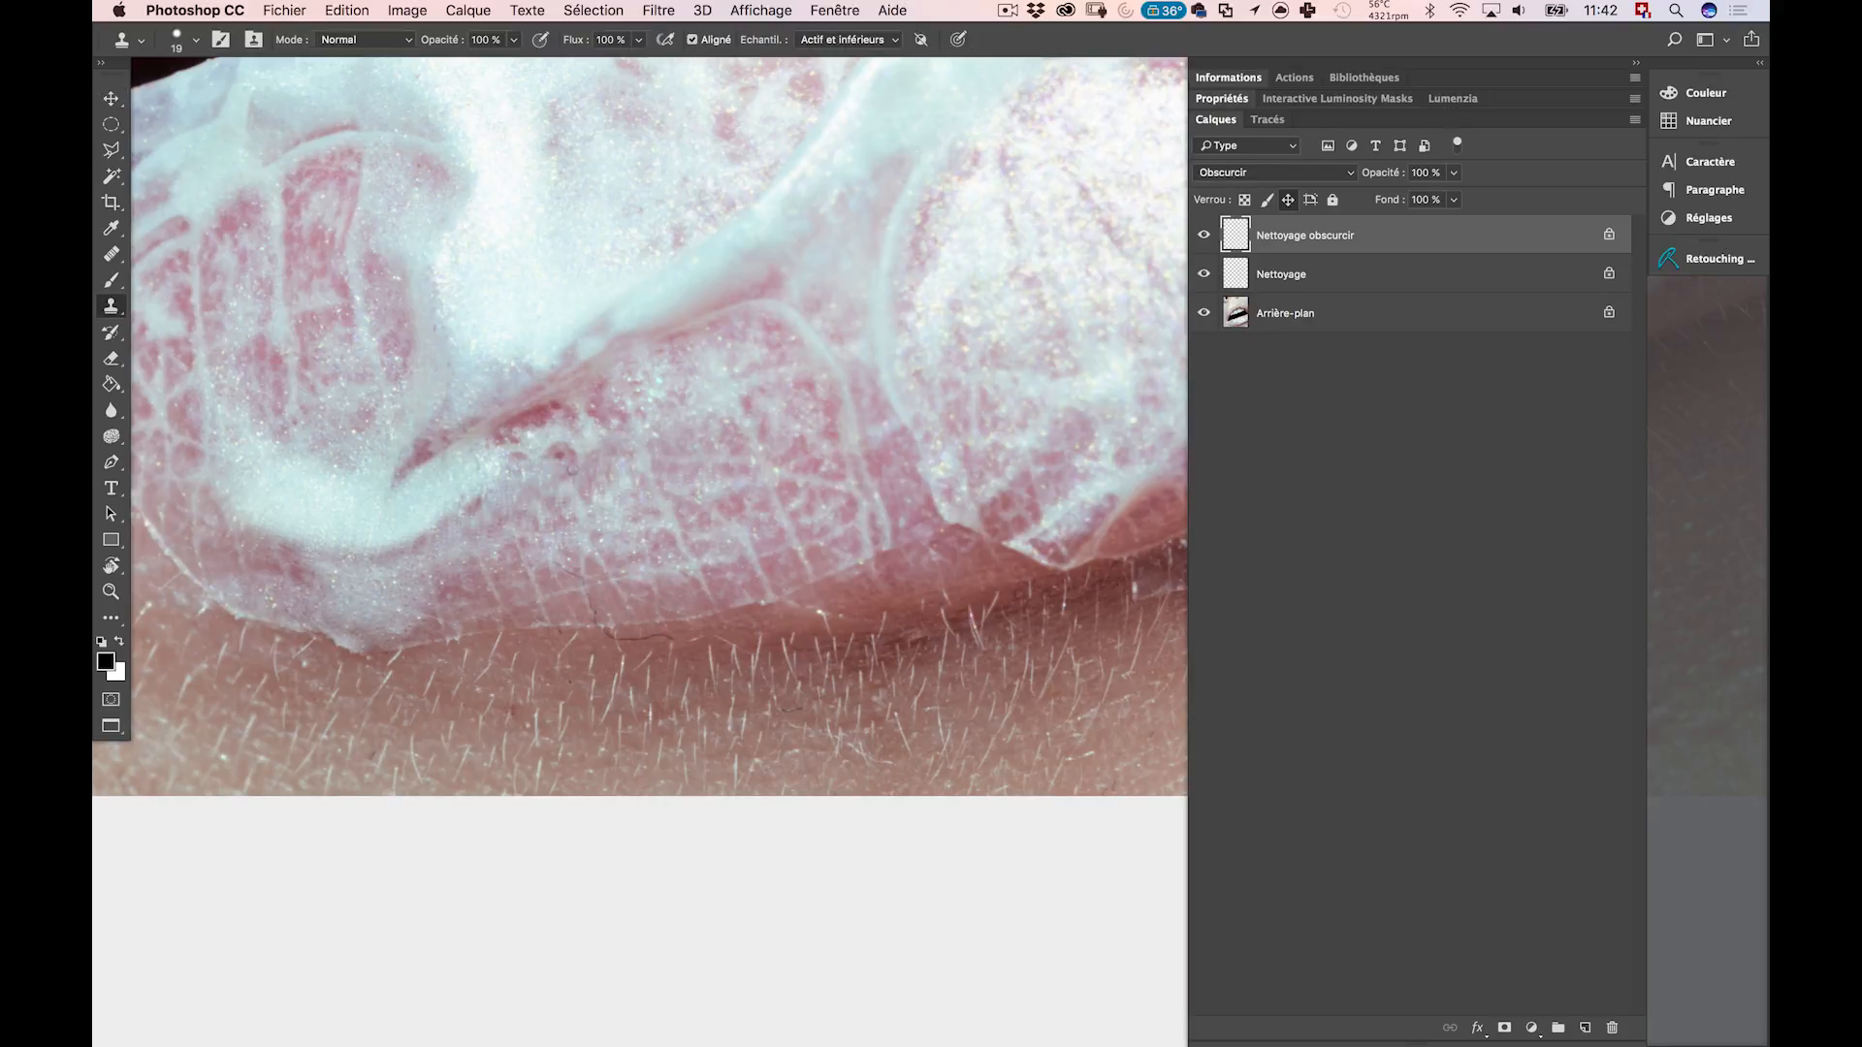
left_click_drag(574, 641, 578, 665, "ctrl+alt")
scroll(589, 644, "down", 1)
scroll(590, 644, "up", 3)
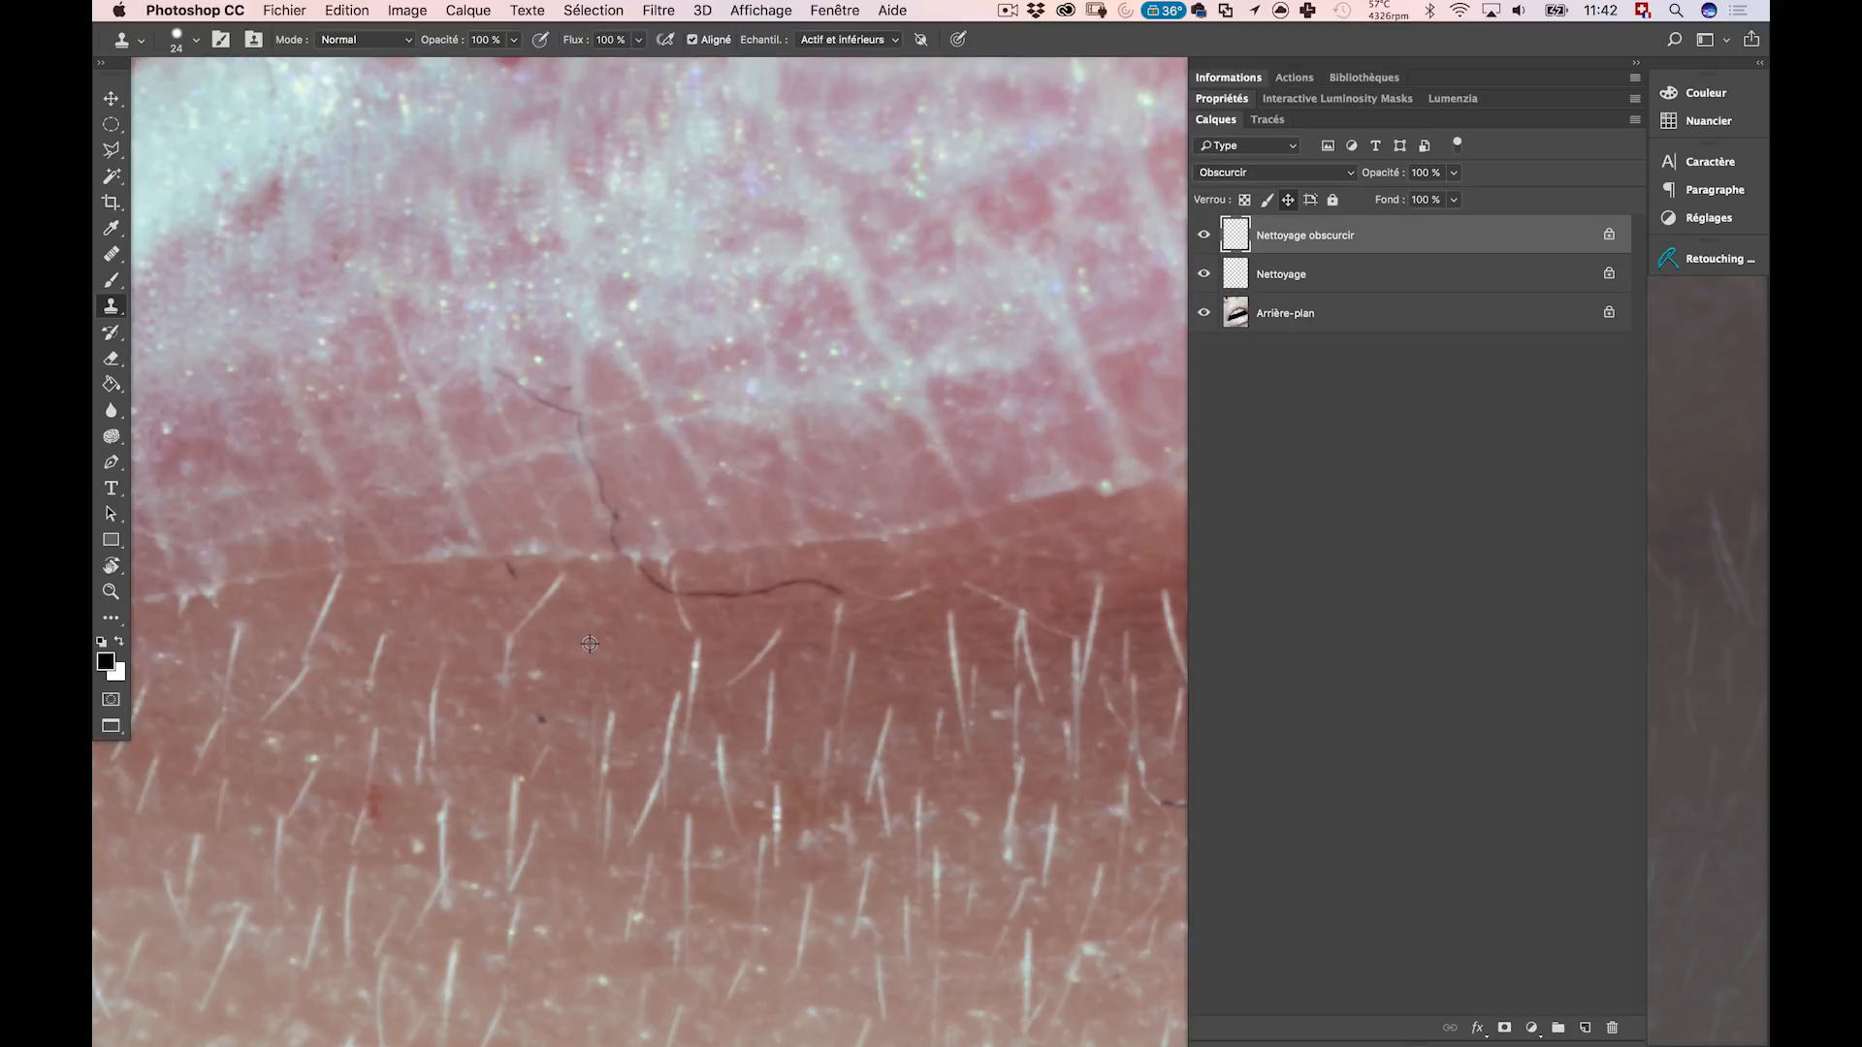
scroll(589, 644, "up", 1)
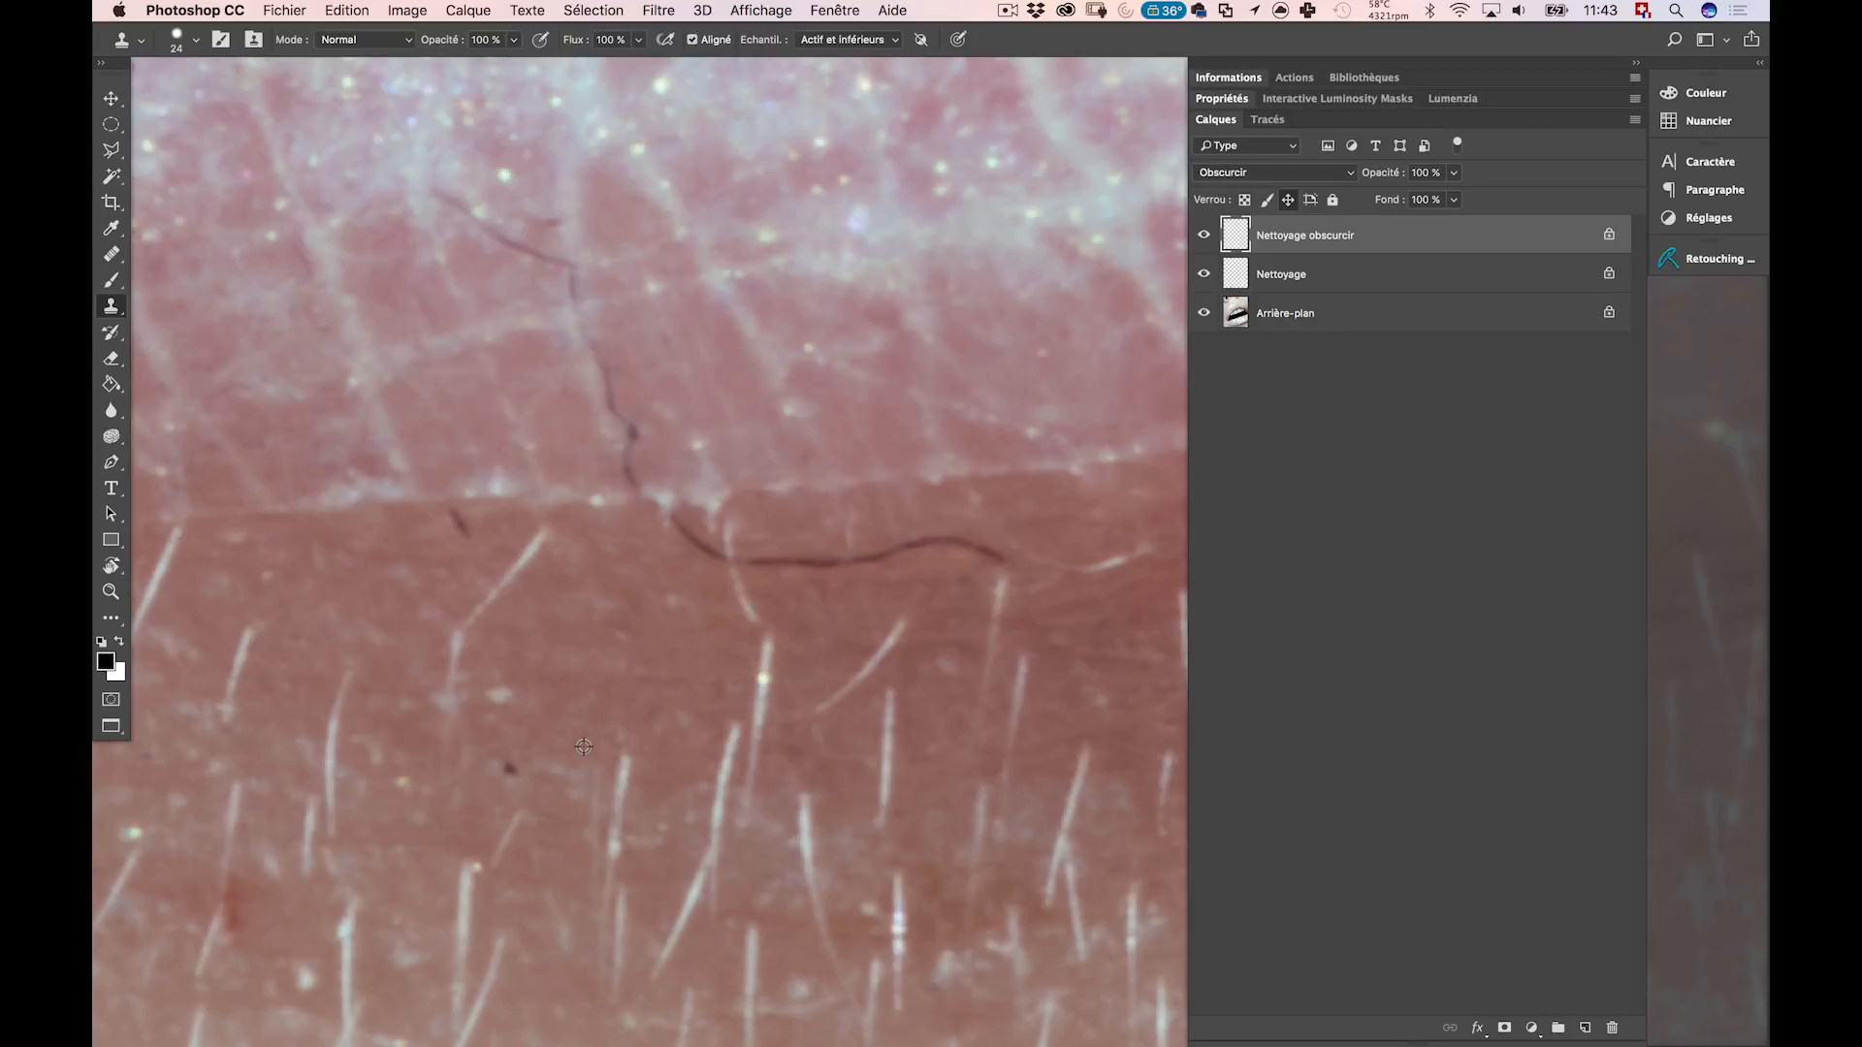
Reduce the Clone Stamp brush size to 13 to match the fine hairs below the lip edge.
scroll(583, 746, "down", 2)
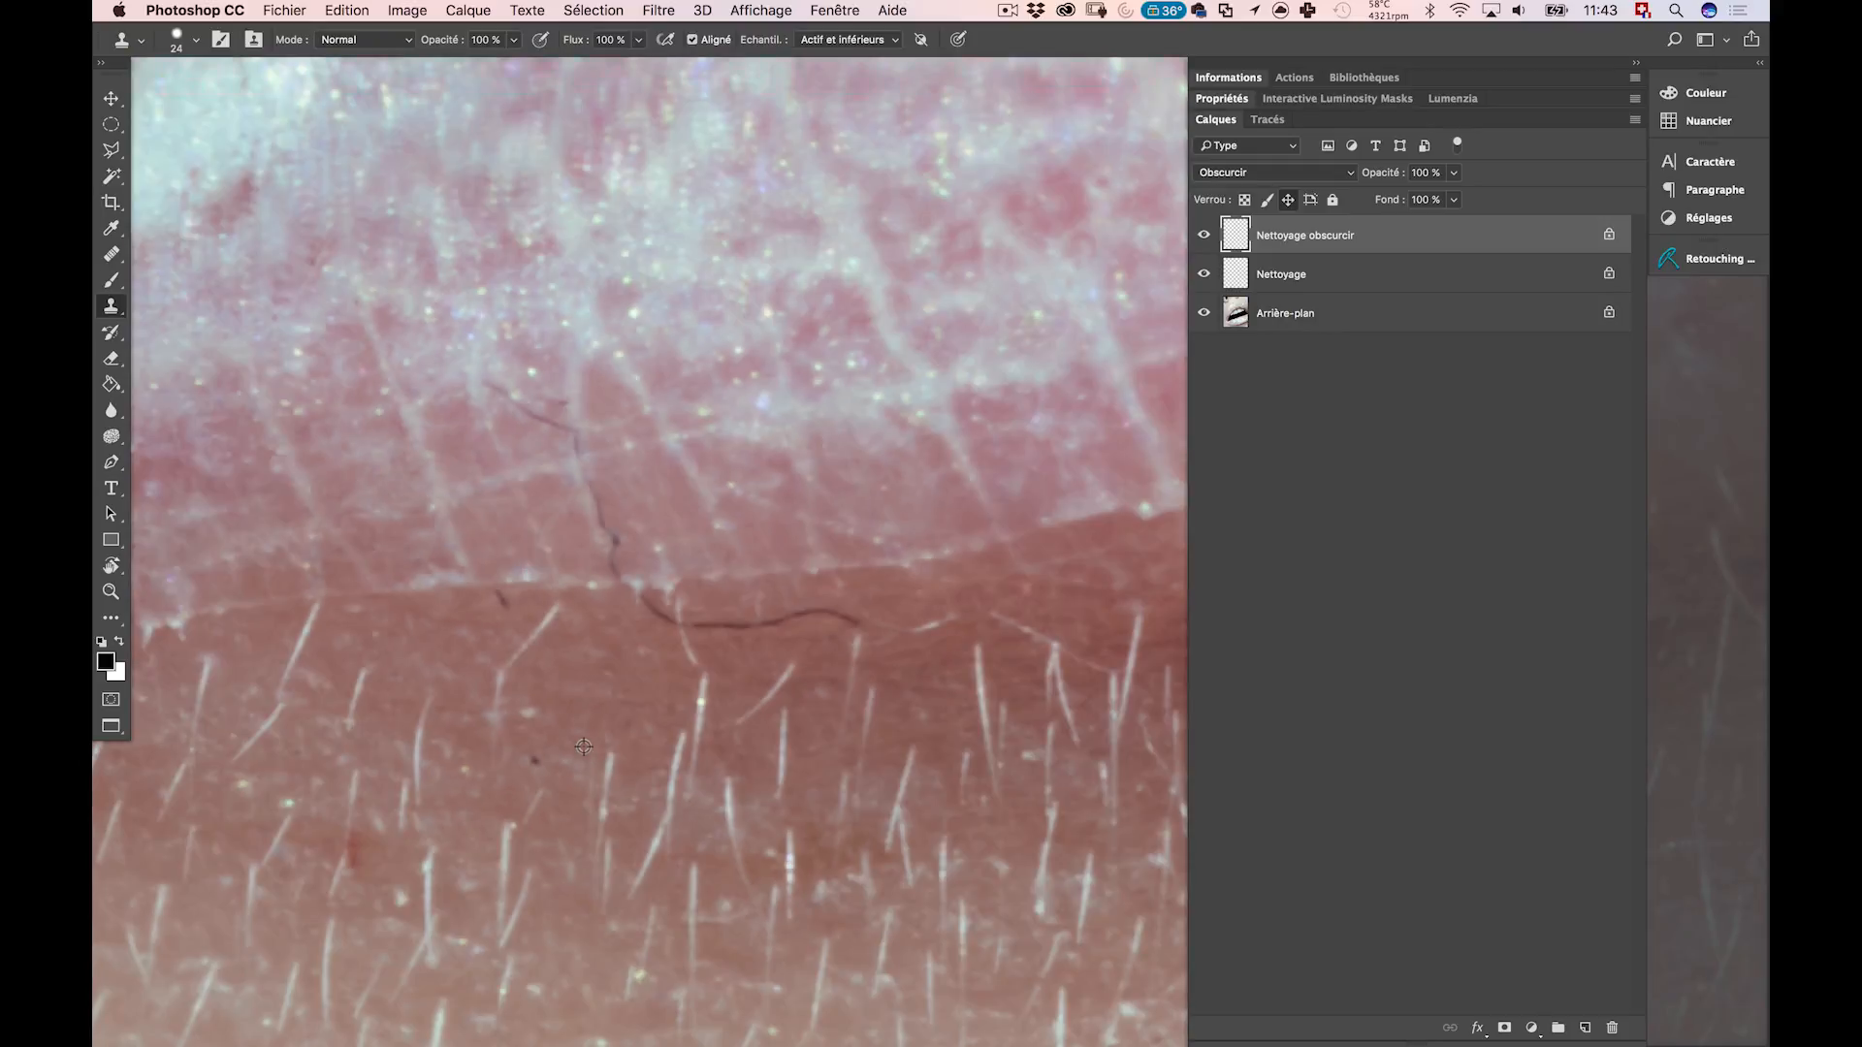
scroll(583, 746, "down", 2)
scroll(583, 746, "down", 1)
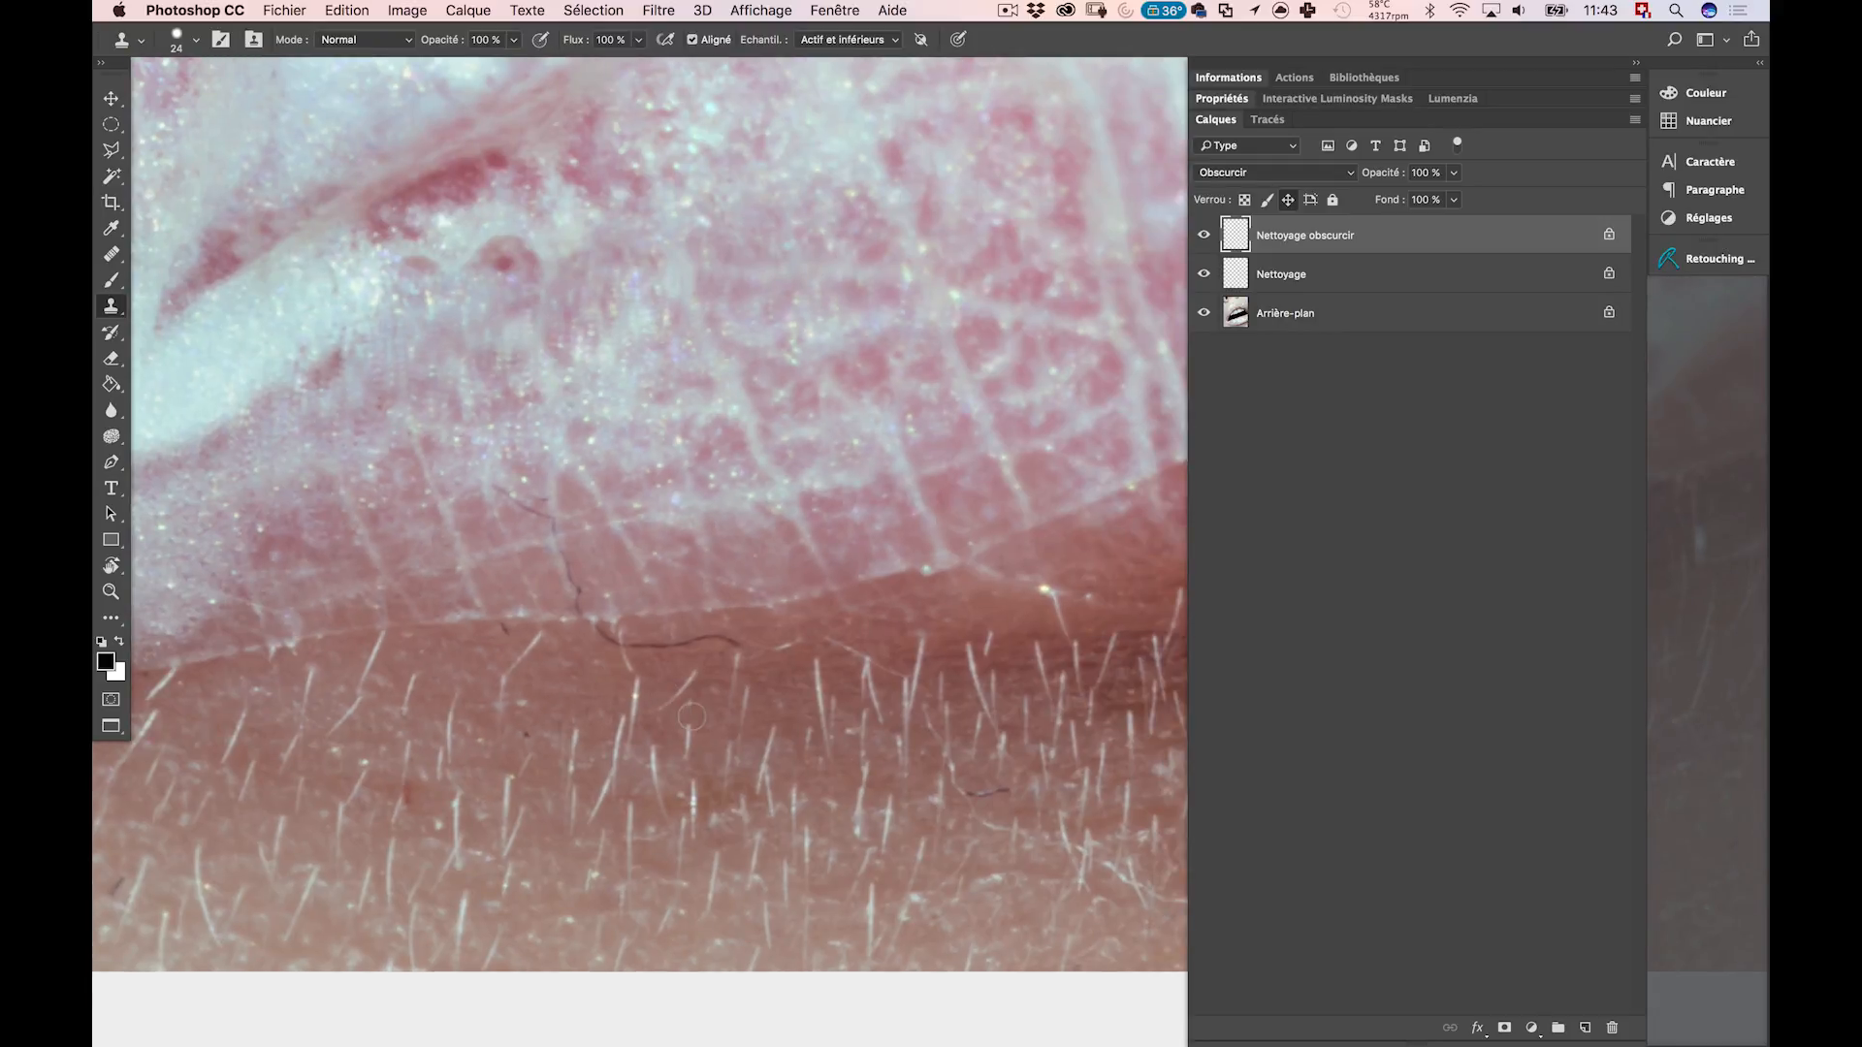
scroll(776, 562, "down", 3)
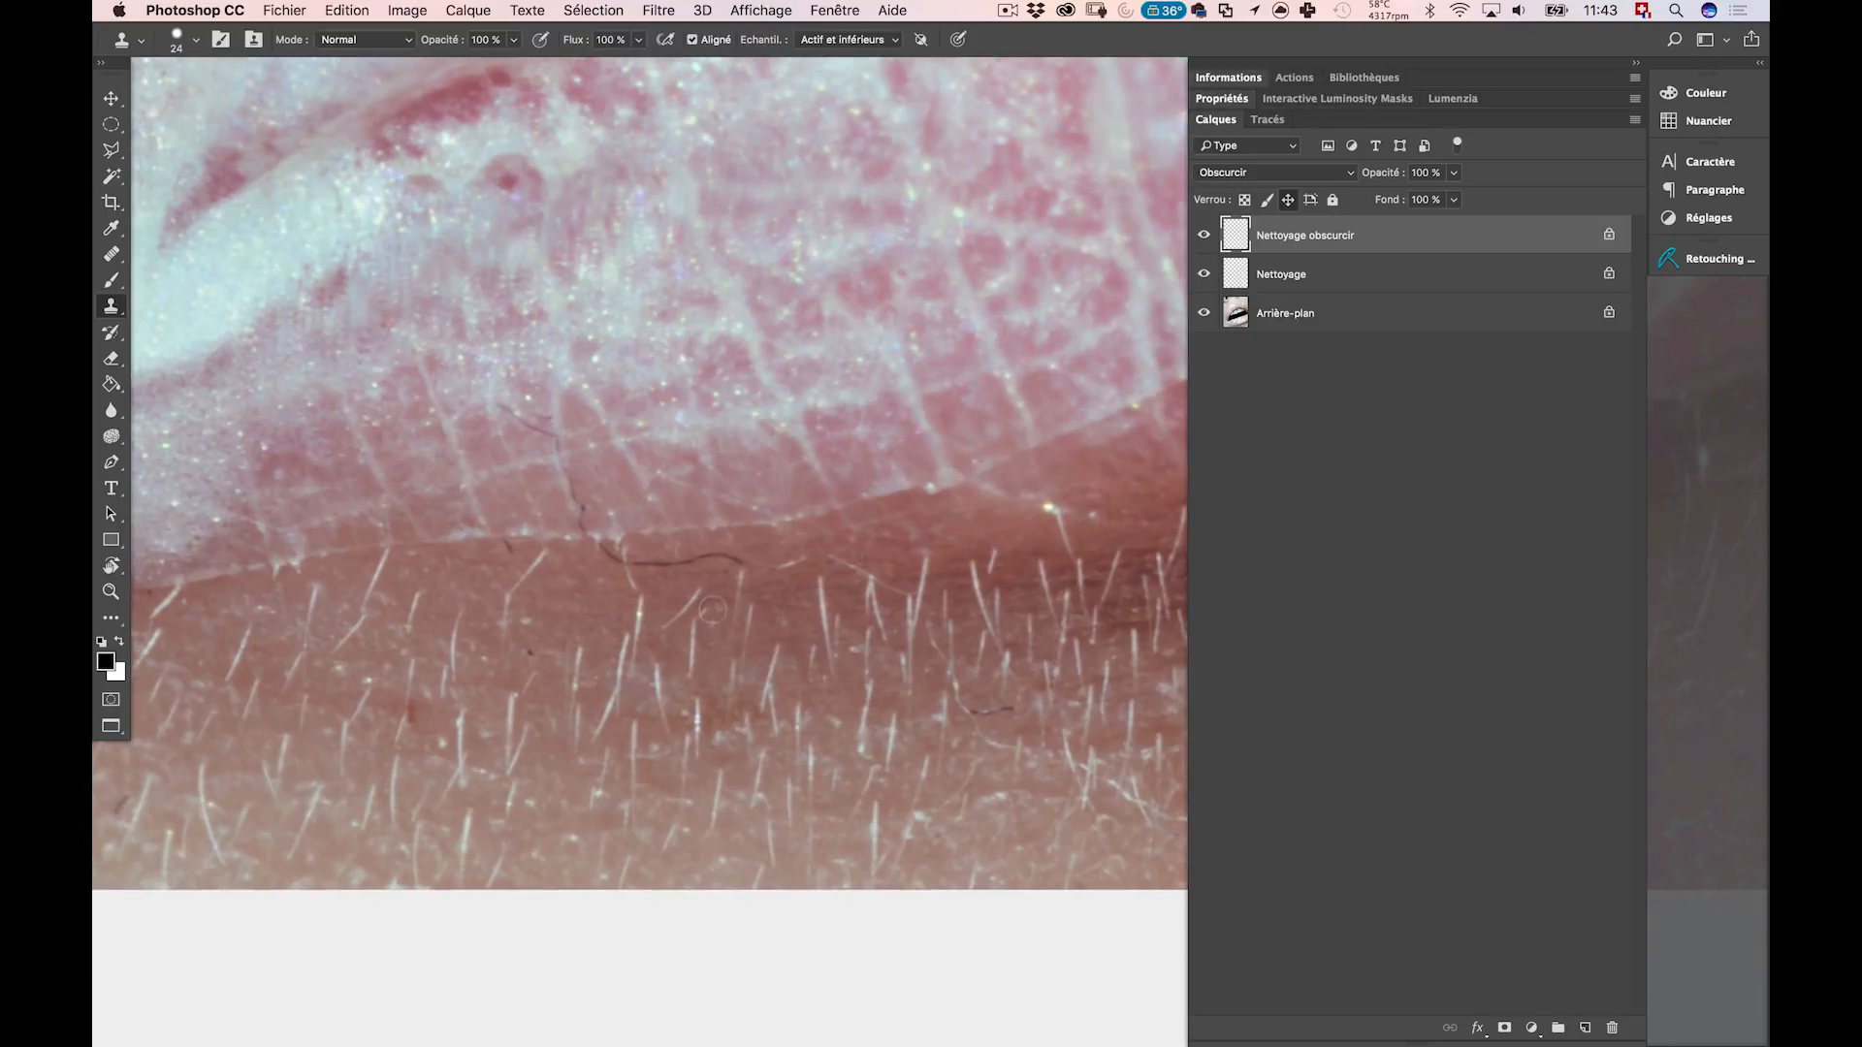
left_click_drag(712, 610, 702, 614)
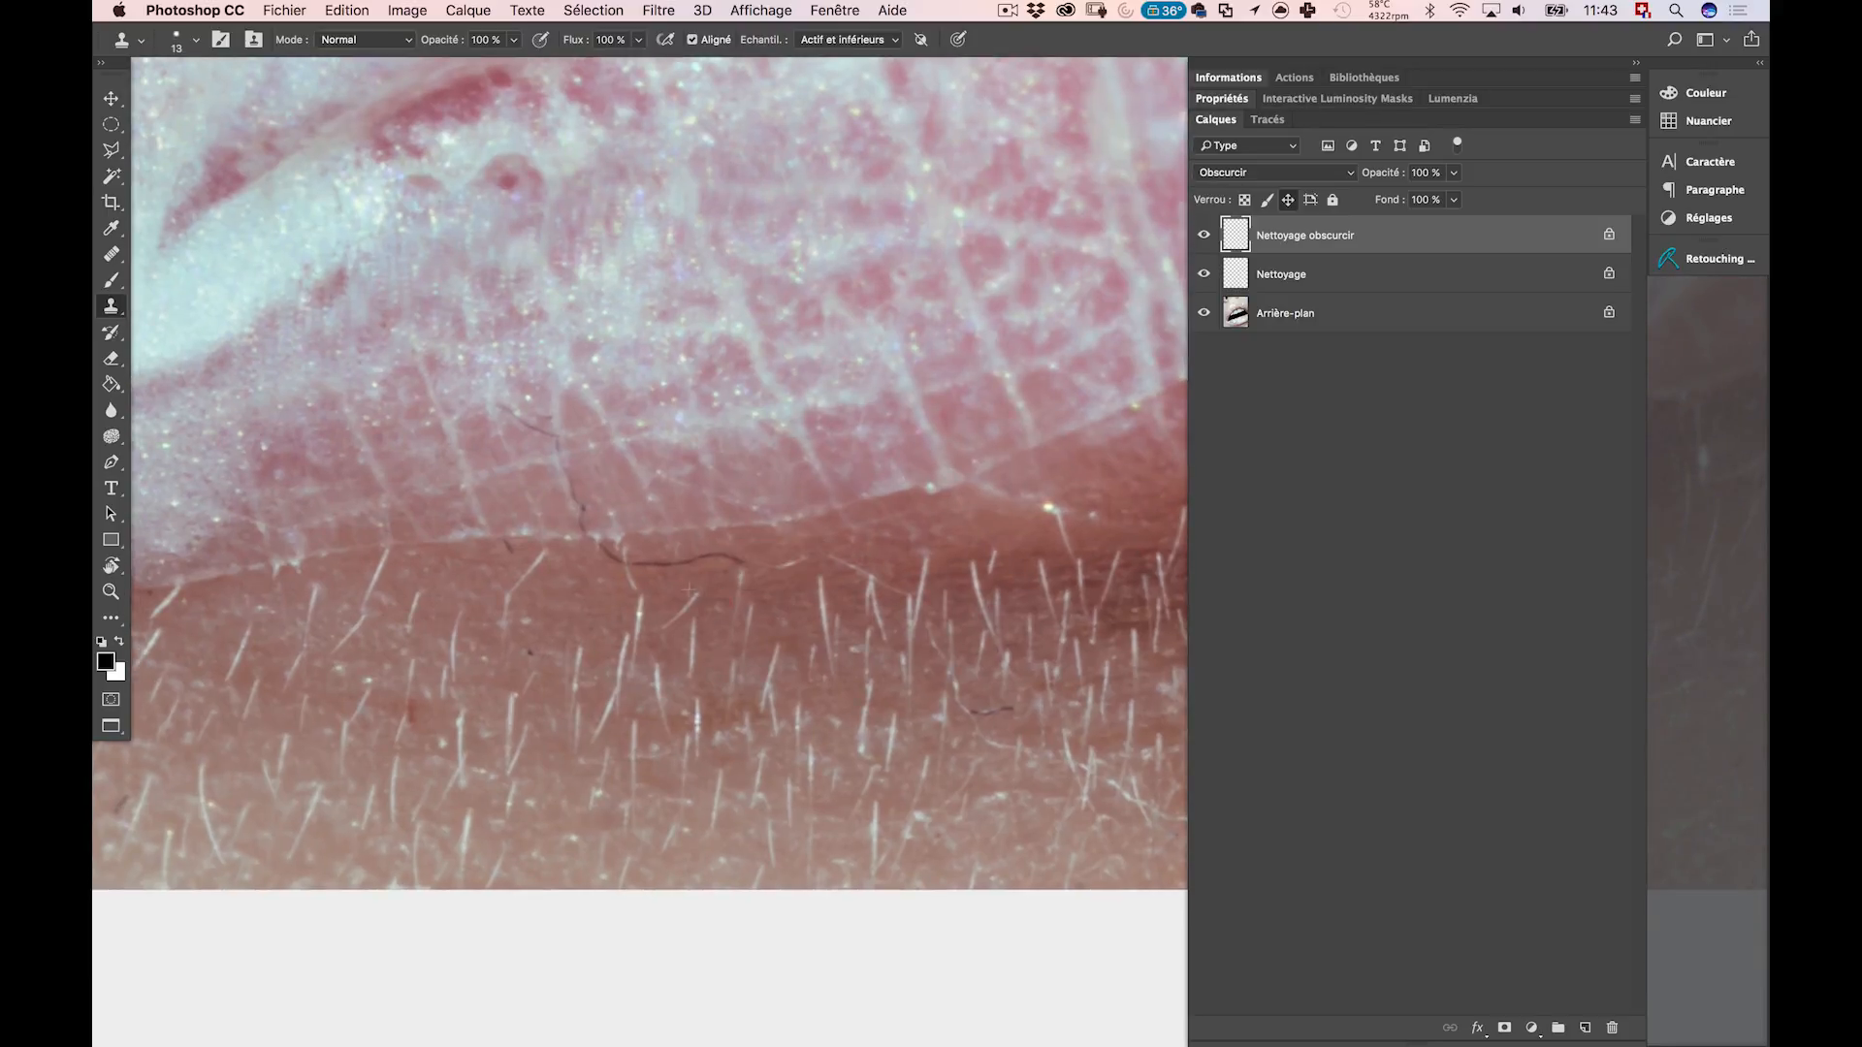